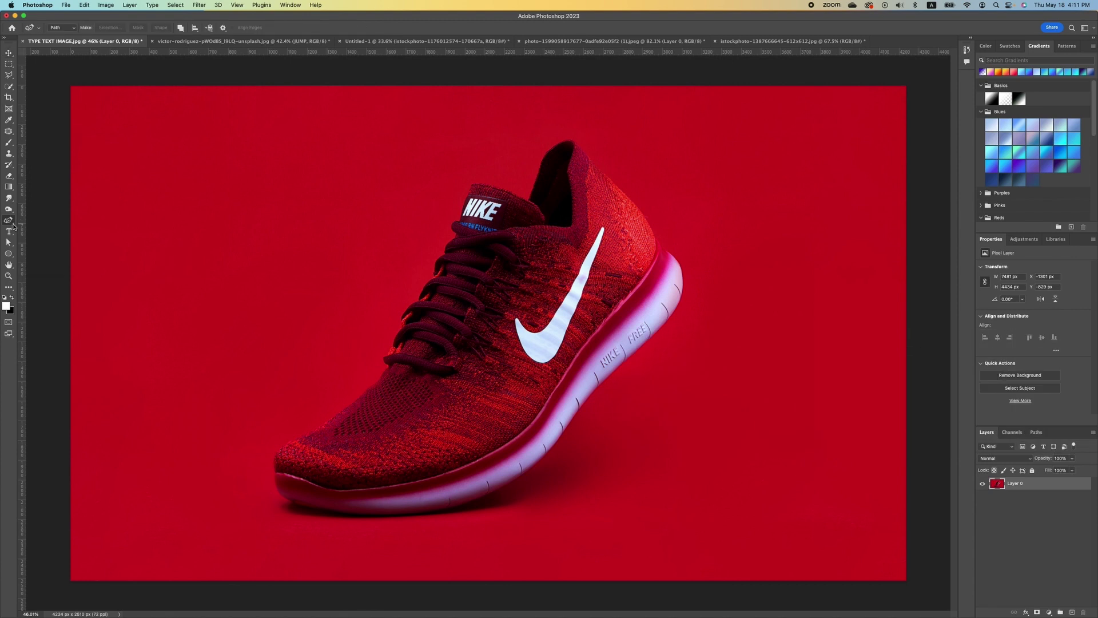
Draw a closed path loosely around the whole shoe with the Curvature Pen tool
{"action": "left_click_drag", "start_coordinate": [13, 226], "coordinate": [51, 246]}
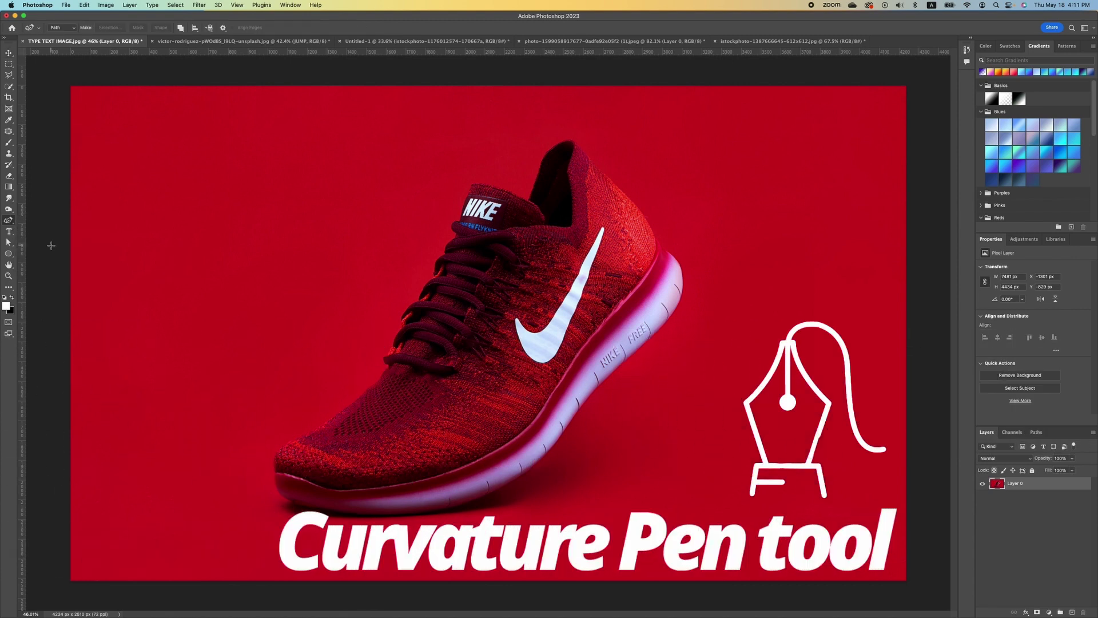
{"action": "left_click", "coordinate": [260, 436]}
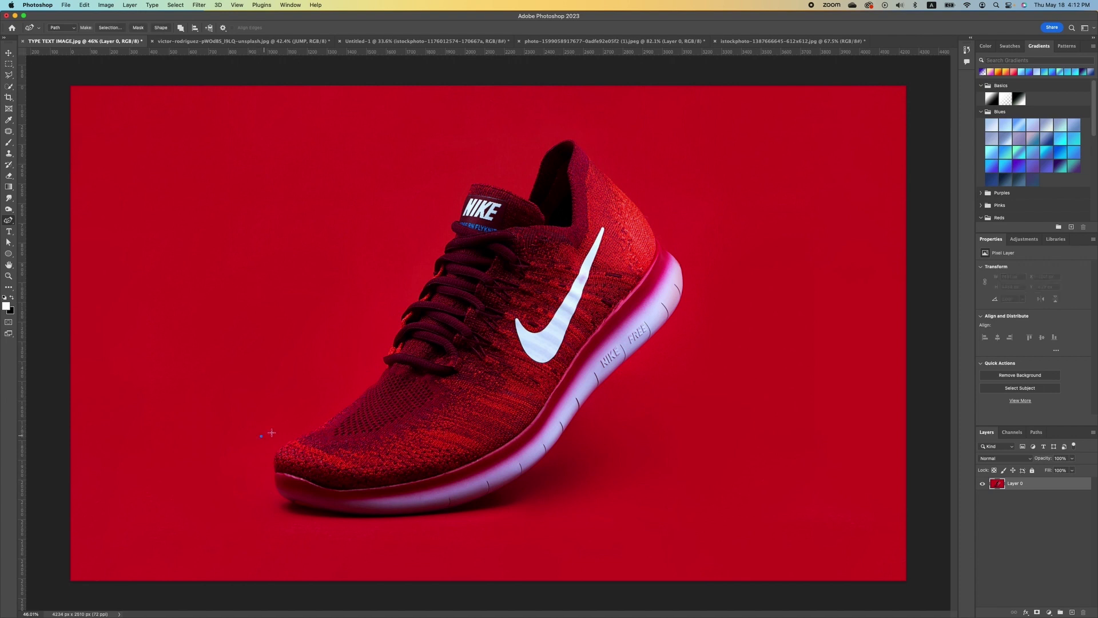
{"action": "left_click", "coordinate": [314, 409]}
{"action": "left_click", "coordinate": [365, 357]}
{"action": "left_click", "coordinate": [404, 284]}
{"action": "left_click", "coordinate": [435, 229]}
{"action": "left_click", "coordinate": [463, 172]}
{"action": "left_click", "coordinate": [509, 150]}
{"action": "left_click", "coordinate": [562, 128]}
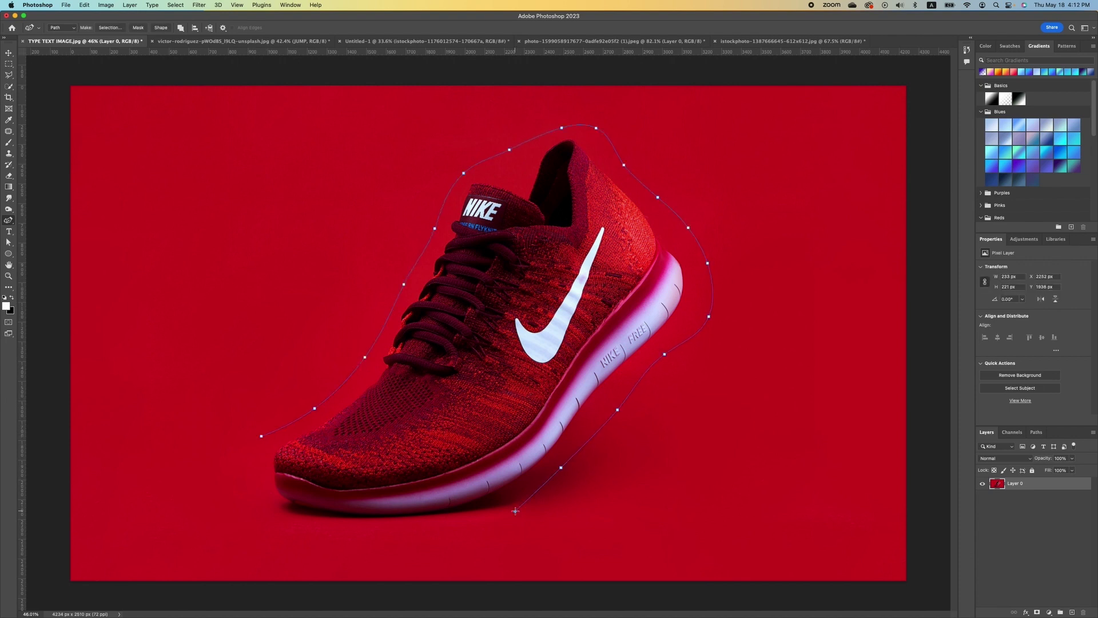
{"action": "left_click", "coordinate": [261, 435]}
Add white Bebas Neue Bold text along the path around the shoe, beginning "Hi learners, I am delighted to have you on my channel"
{"action": "left_click", "coordinate": [10, 232]}
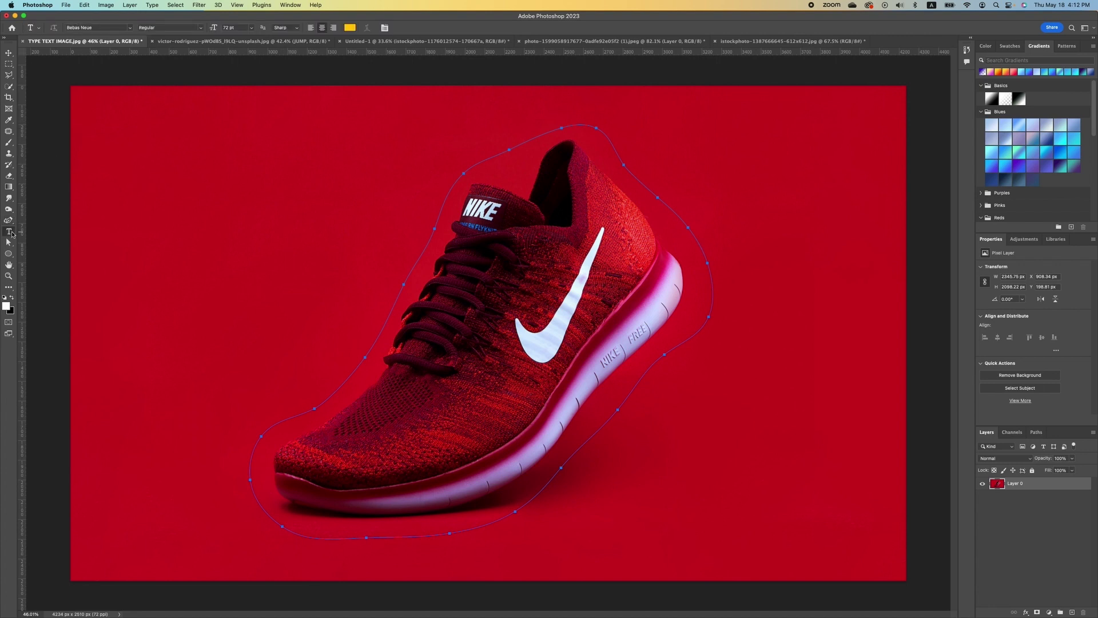
{"action": "left_click", "coordinate": [510, 148]}
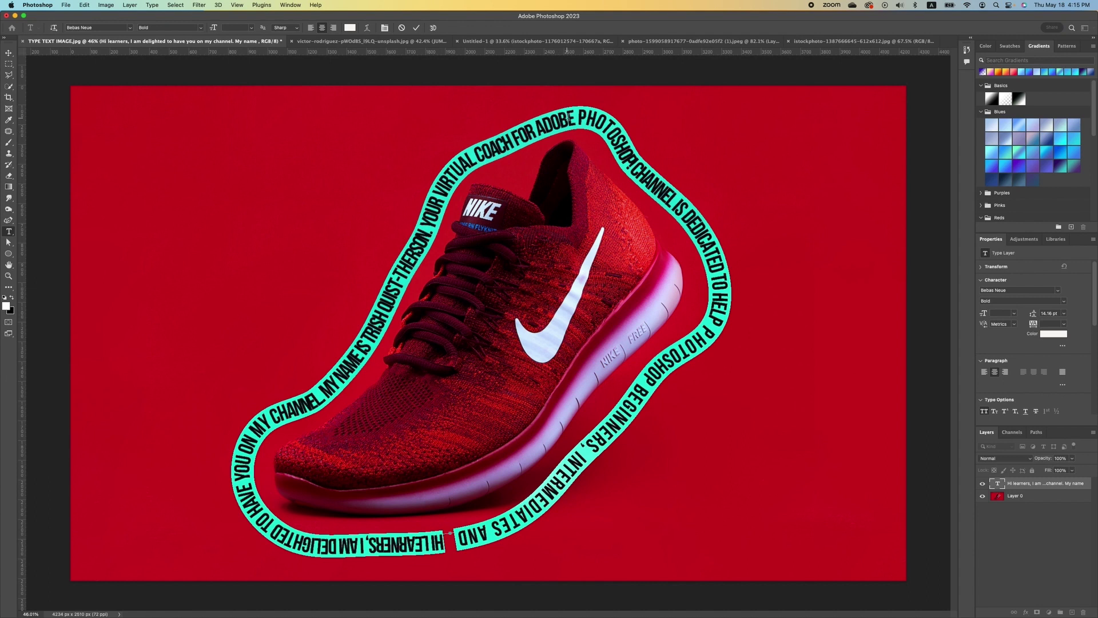
{"action": "key", "text": "Escape"}
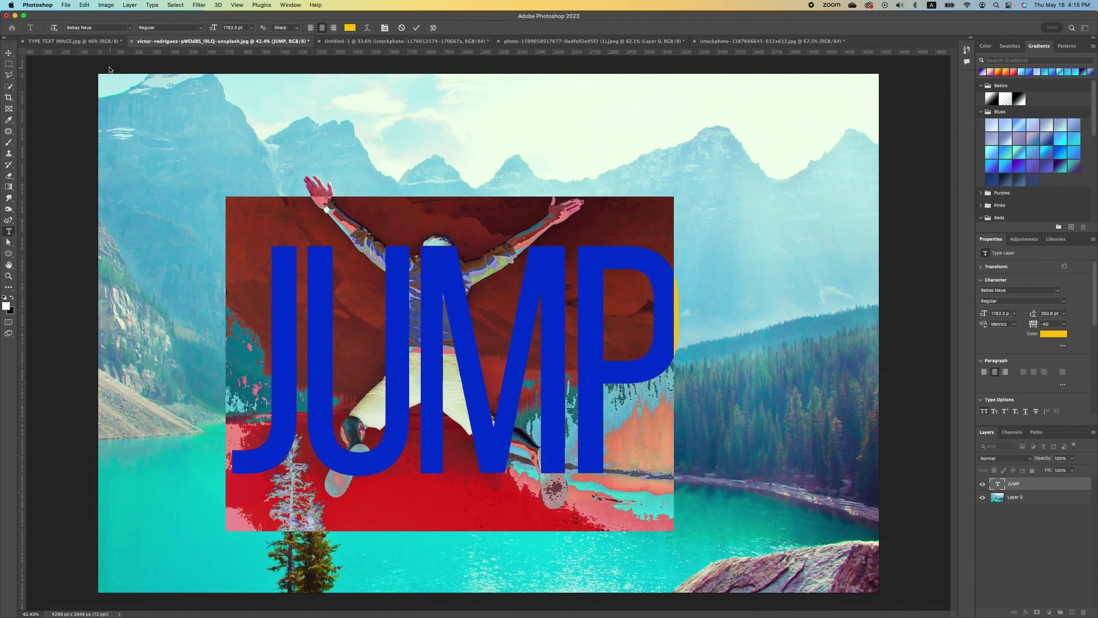
Commit the yellow JUMP text on the mountain lake photo and convert a duplicate of its layer to a shape
{"action": "key", "text": "super+Return"}
{"action": "key", "text": "v"}
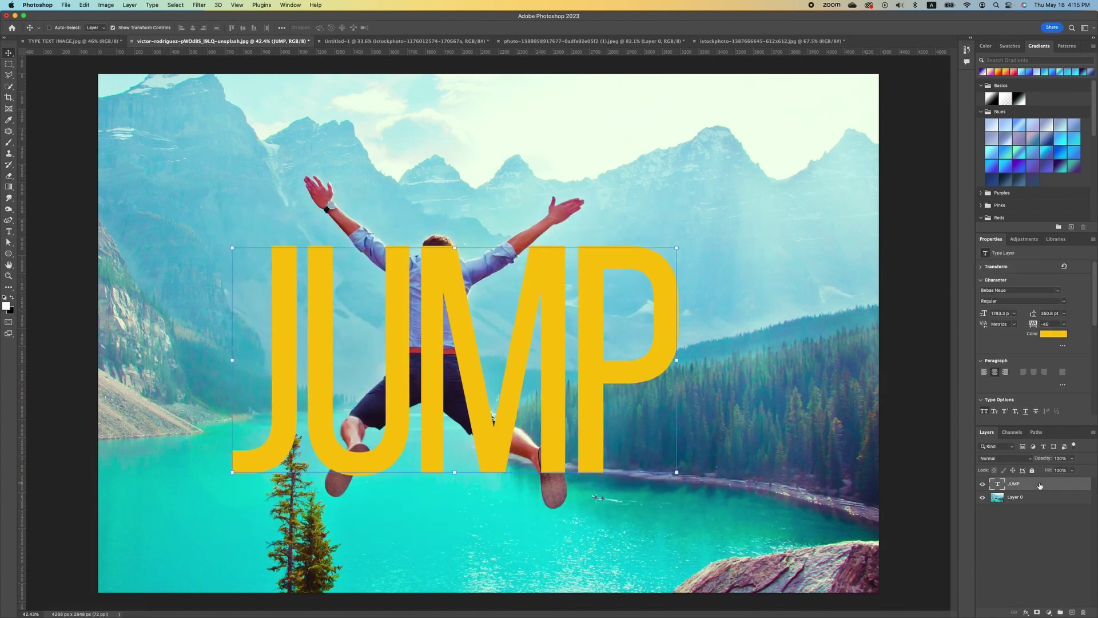
{"action": "key", "text": "super+j"}
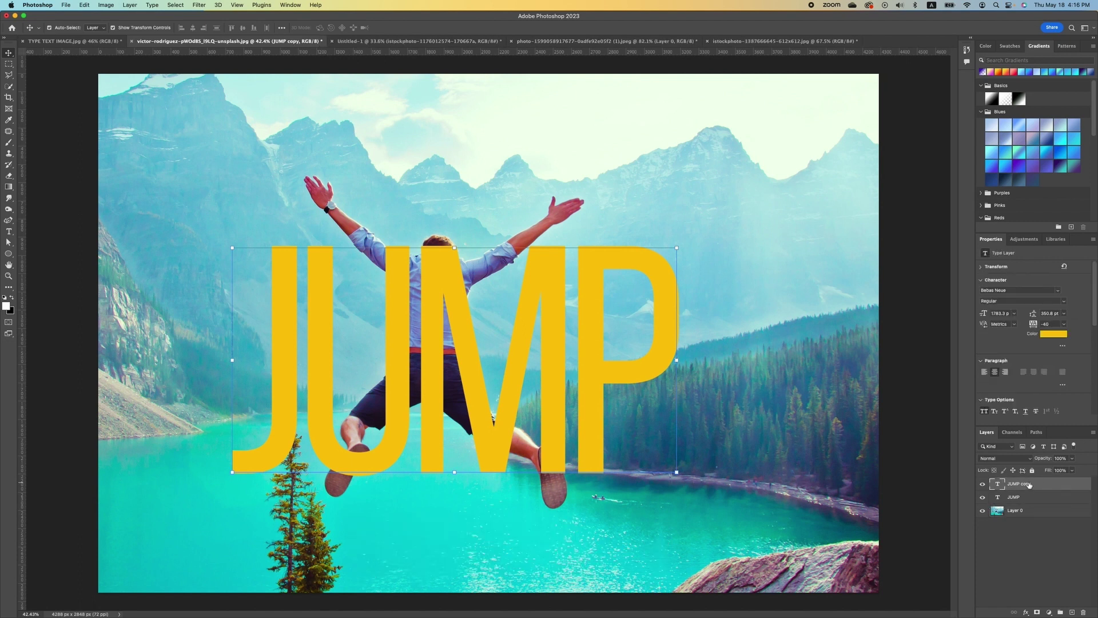
{"action": "right_click", "coordinate": [1029, 484]}
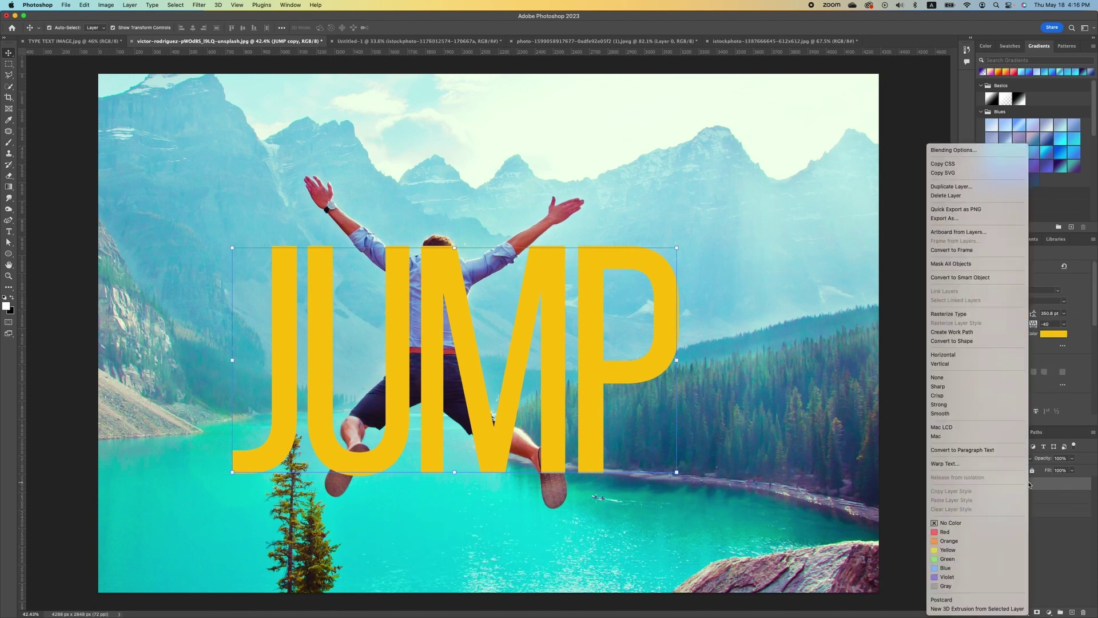
{"action": "left_click", "coordinate": [958, 340]}
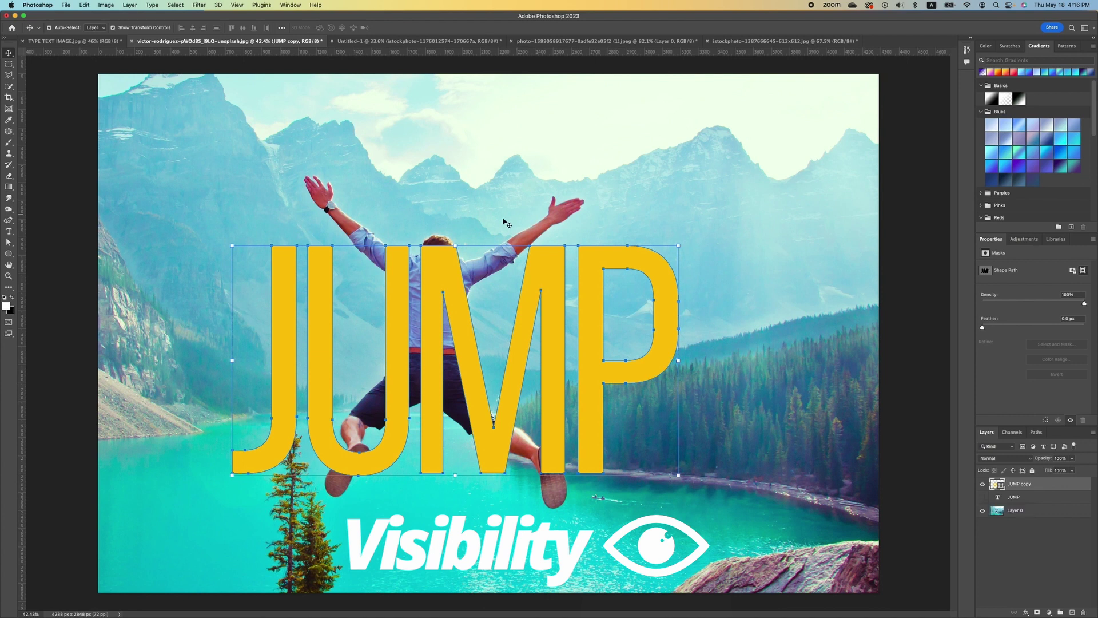
Set the fill of the JUMP copy shape to none with the Direct Selection tool active
{"action": "left_click", "coordinate": [11, 245]}
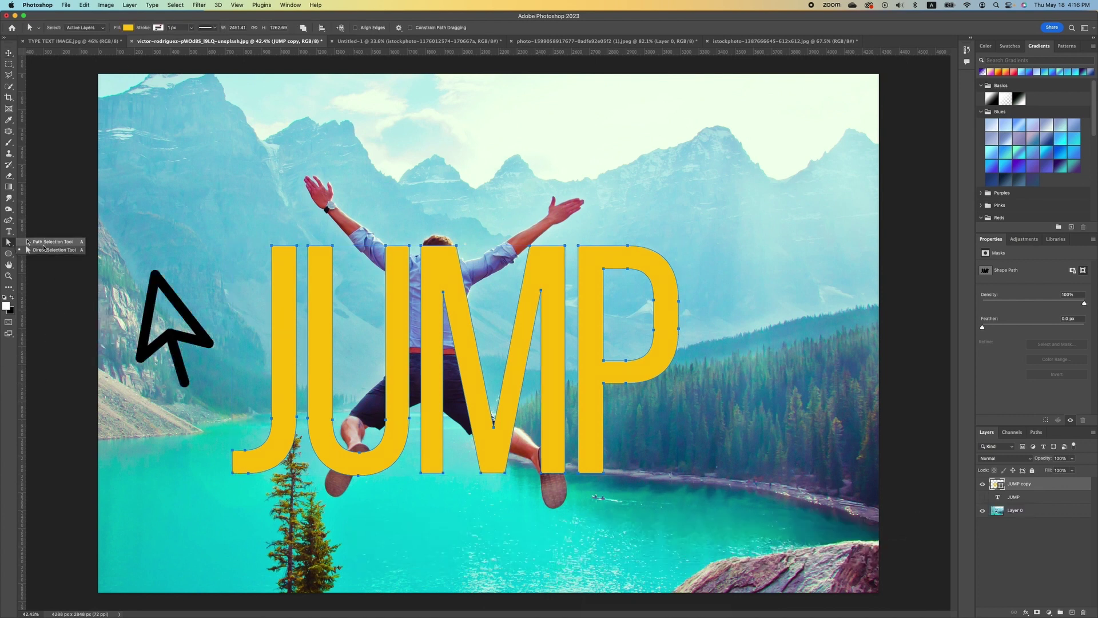
{"action": "left_click", "coordinate": [49, 244]}
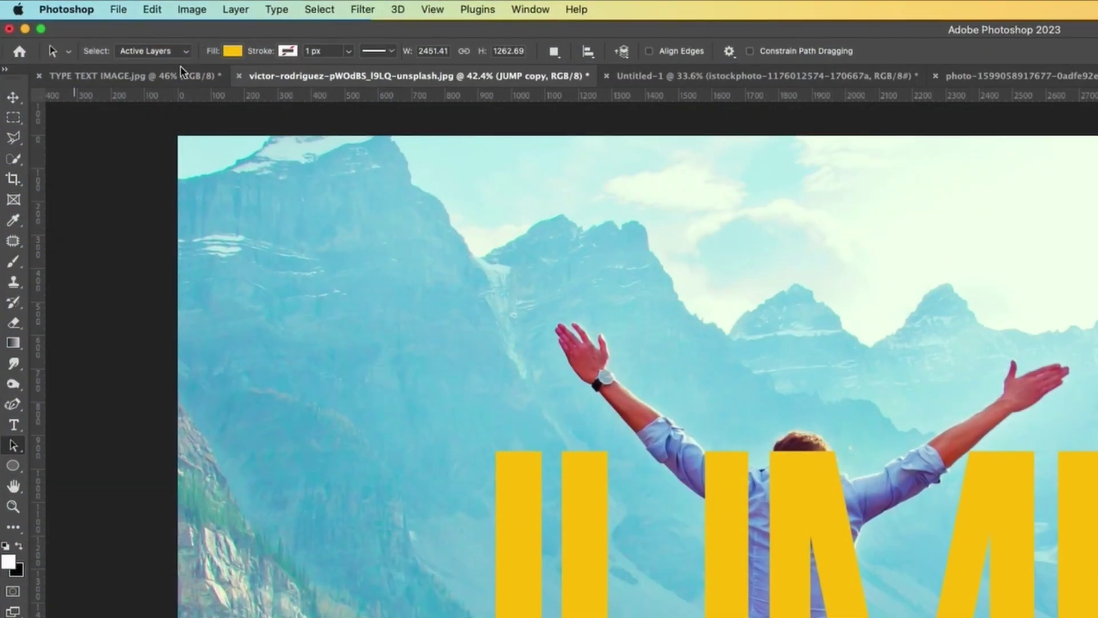
{"action": "left_click", "coordinate": [233, 50]}
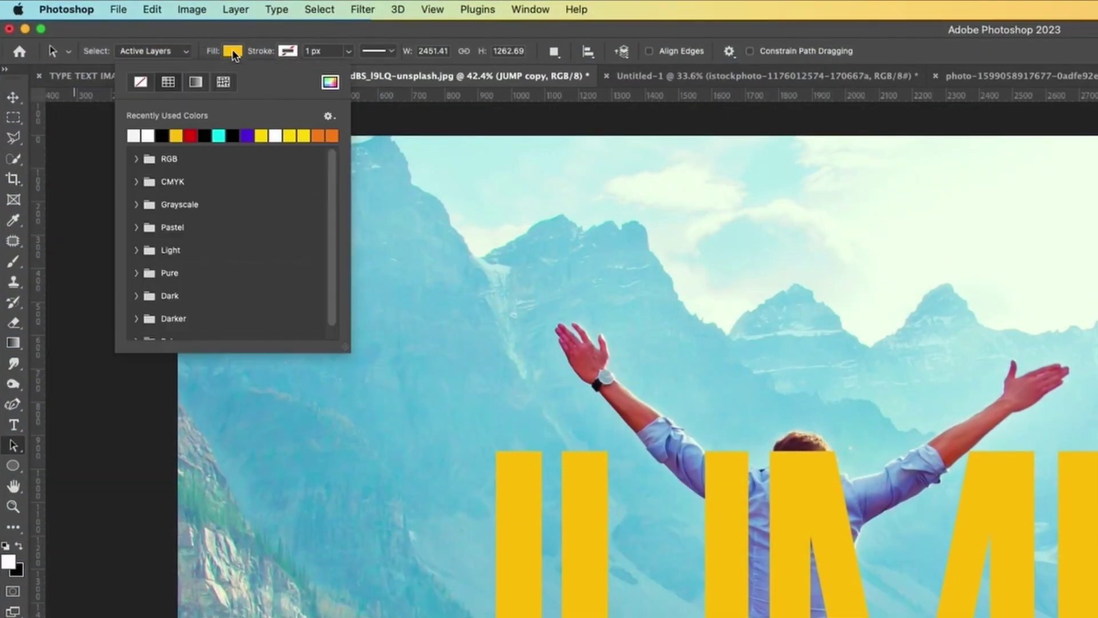
{"action": "left_click", "coordinate": [141, 83]}
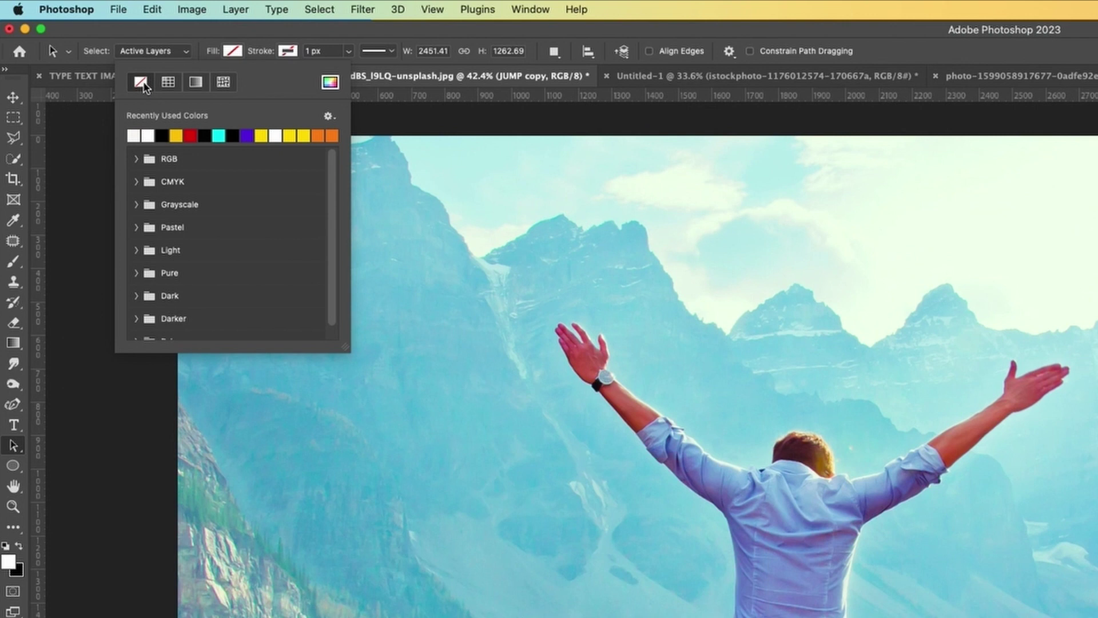
Give the JUMP copy shape a white 8 px stroke and show the original JUMP text layer
{"action": "left_click", "coordinate": [288, 51]}
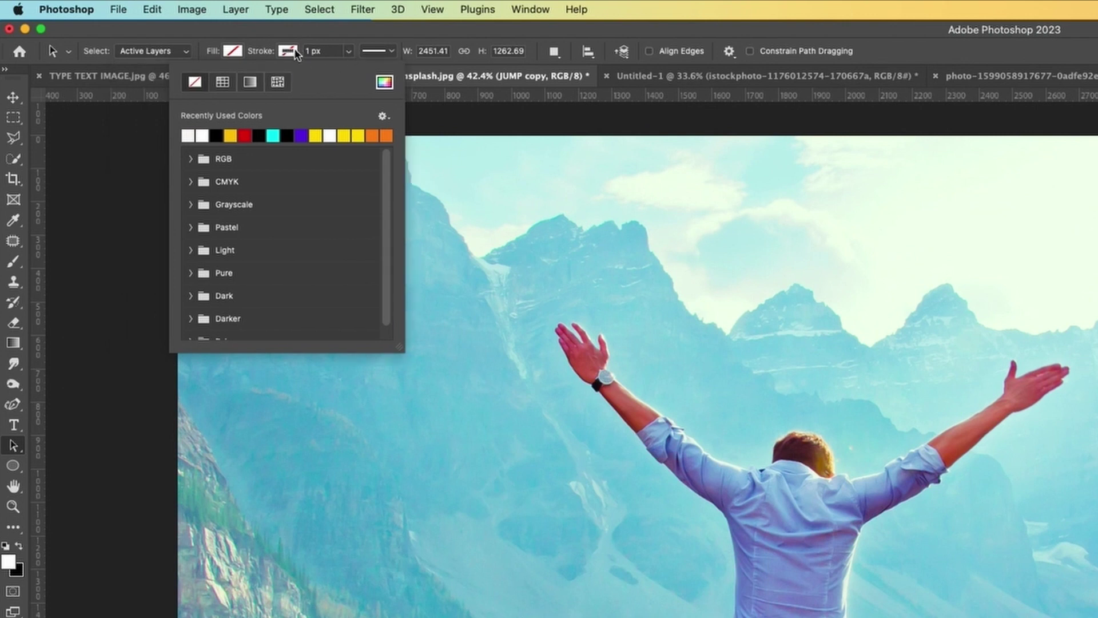
{"action": "left_click", "coordinate": [188, 135]}
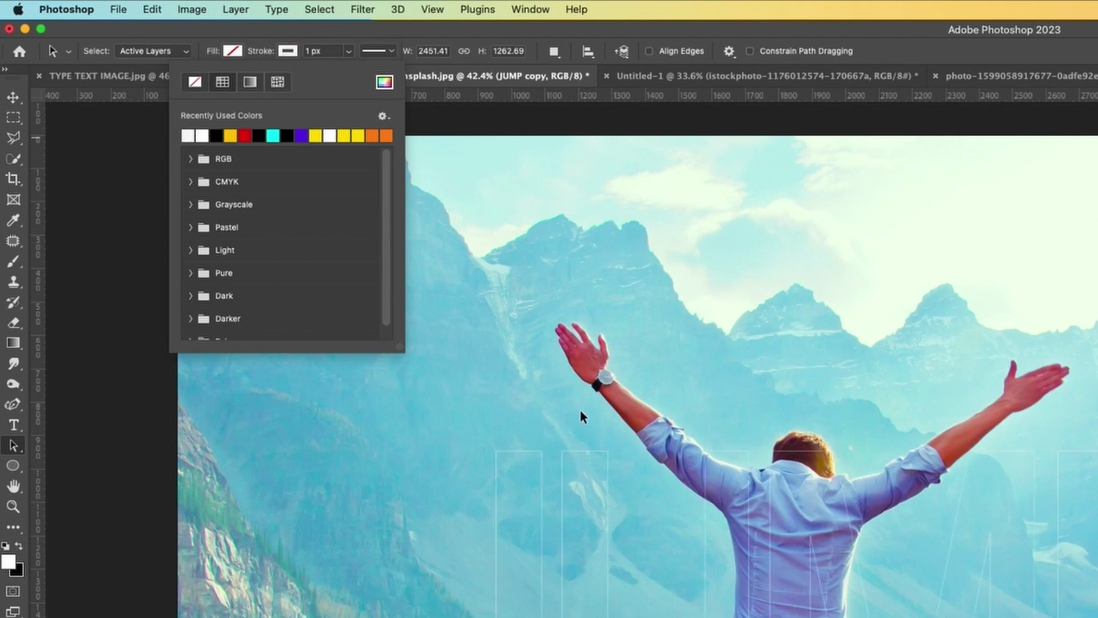
{"action": "left_click", "coordinate": [321, 51]}
{"action": "type", "text": "8"}
{"action": "key", "text": "Return"}
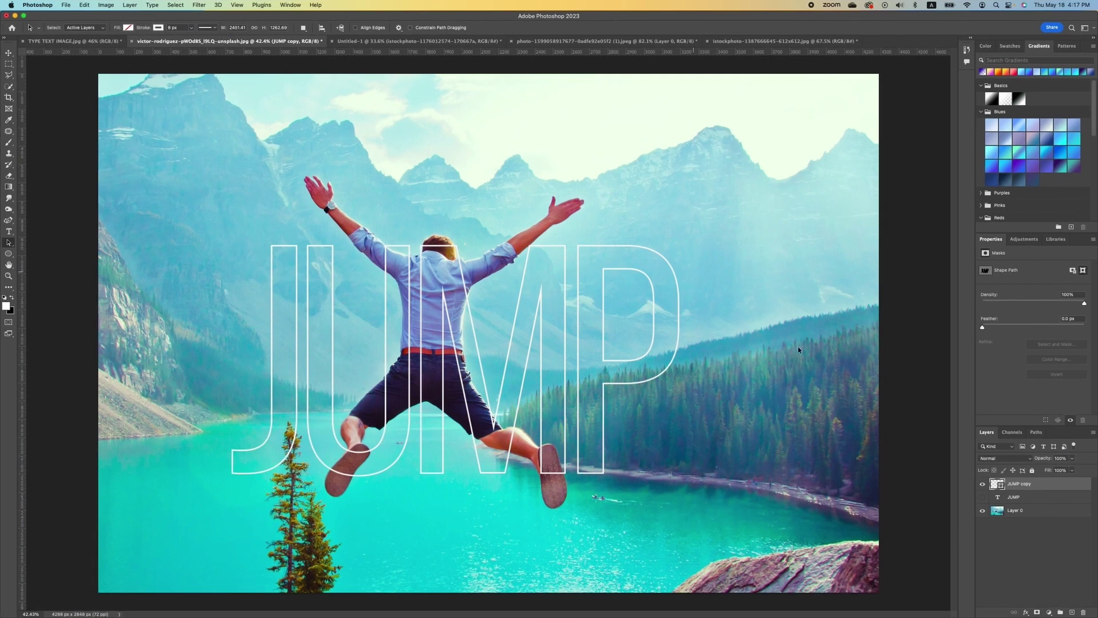
{"action": "left_click", "coordinate": [983, 497]}
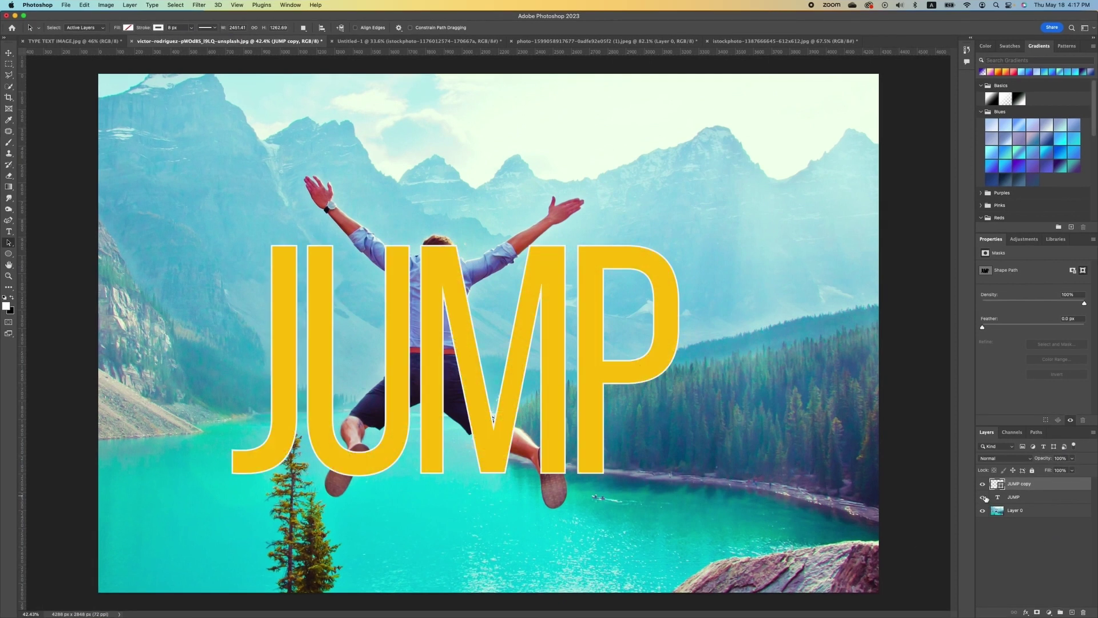
Duplicate Layer 0 to just above the JUMP text layer and remove the background from the copy
{"action": "left_click", "coordinate": [1026, 510]}
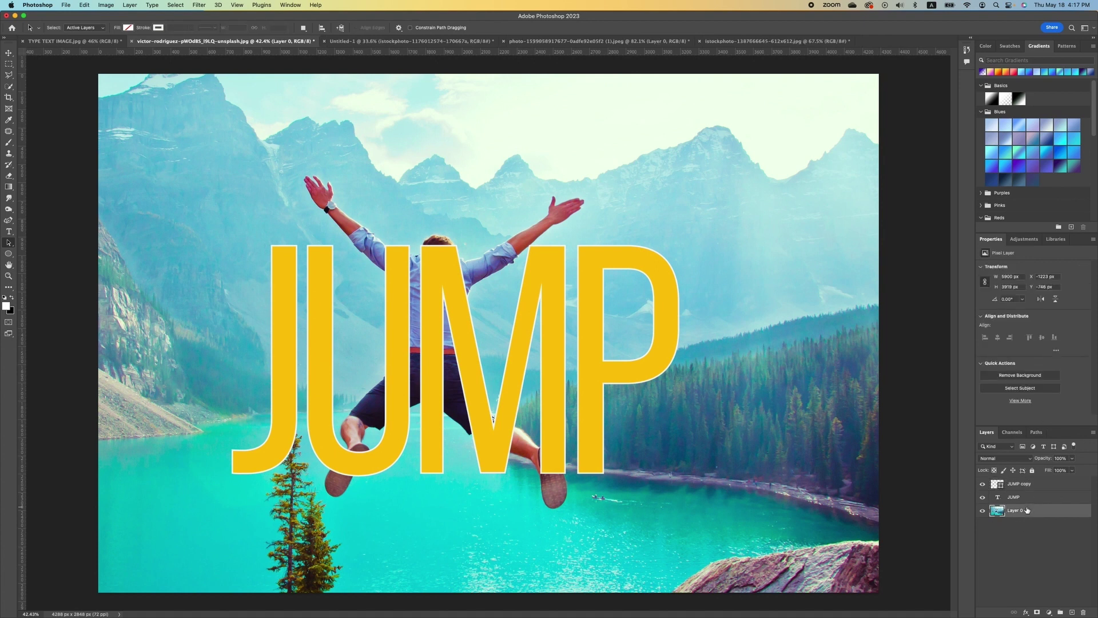
{"action": "key", "text": "super+j"}
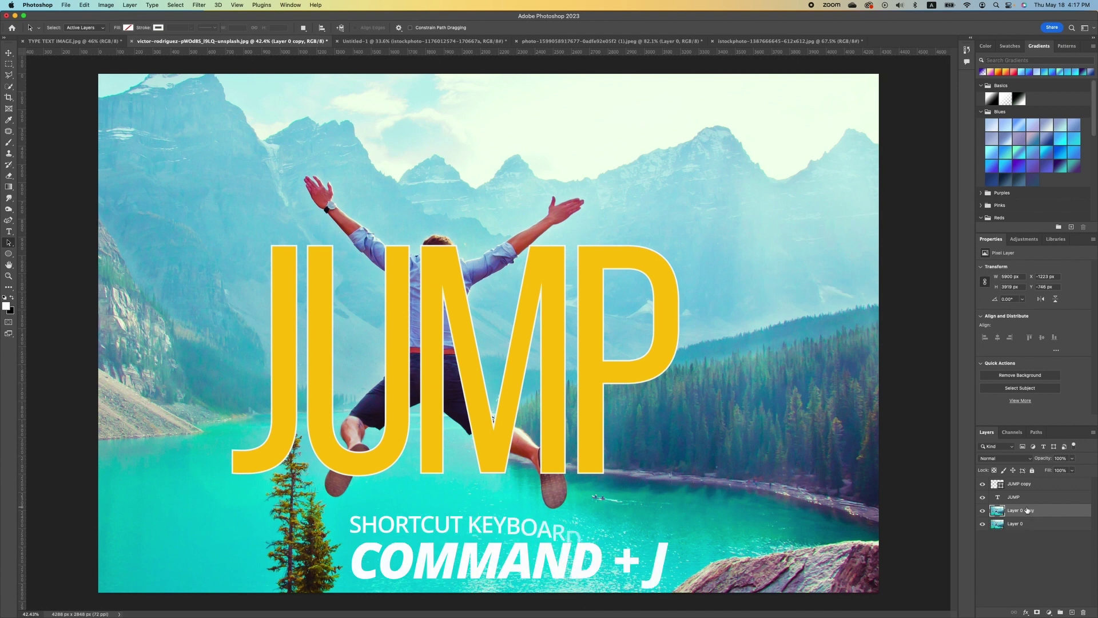
{"action": "left_click_drag", "start_coordinate": [1028, 511], "coordinate": [1031, 496]}
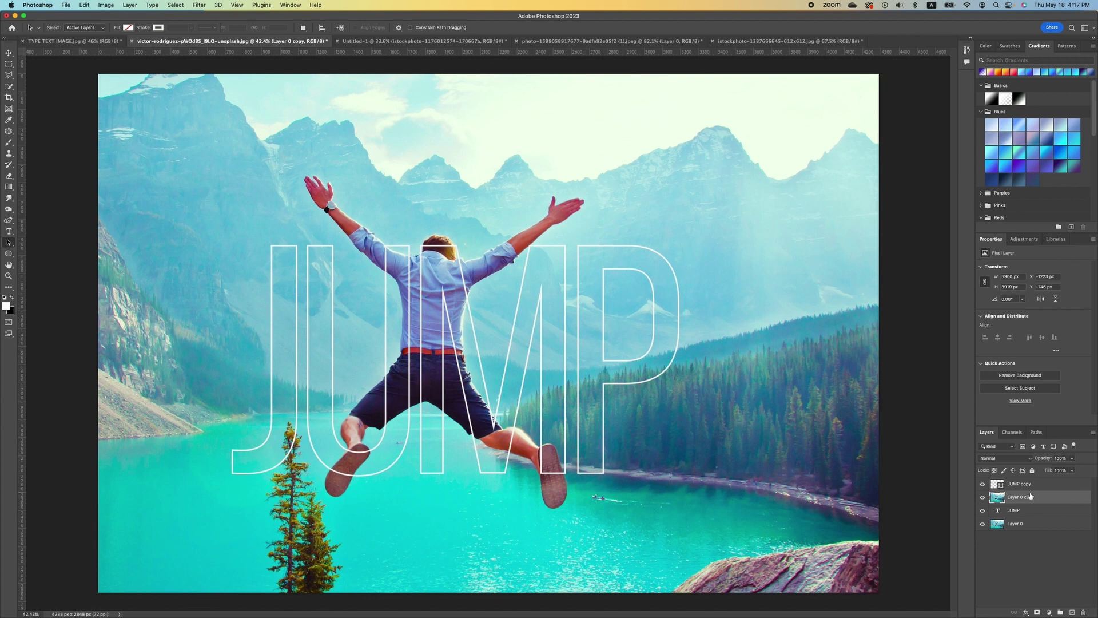
{"action": "left_click", "coordinate": [1040, 375]}
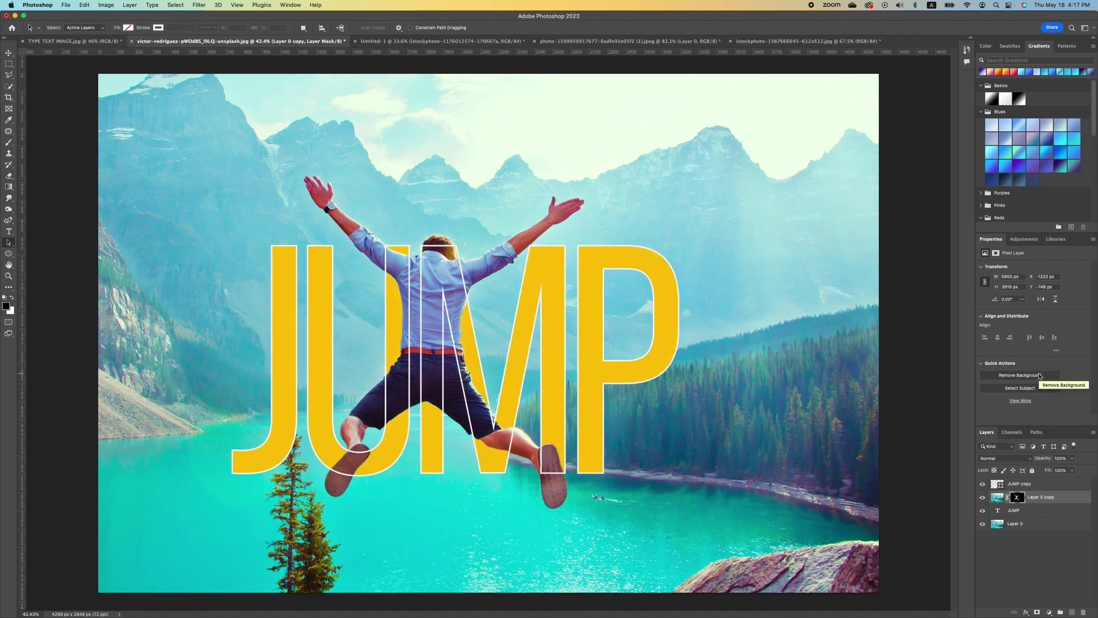
Hide the JUMP copy outline and mask the JUMP text layer to a polygonal lasso selection around the right half of the word
{"action": "left_click", "coordinate": [983, 484]}
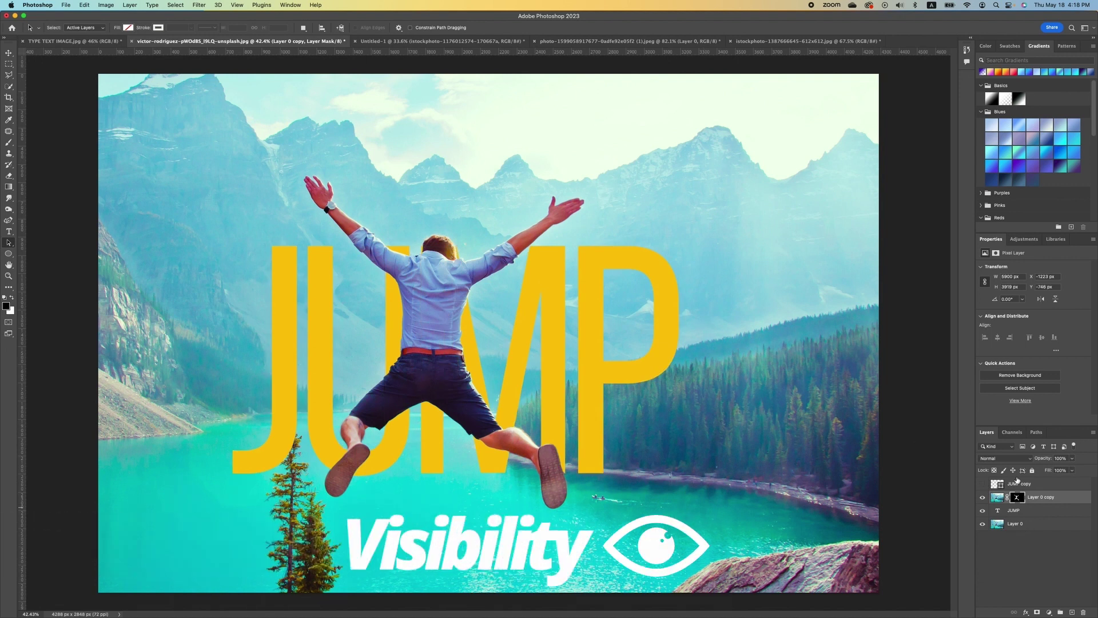
{"action": "left_click", "coordinate": [997, 497]}
{"action": "key", "text": "l"}
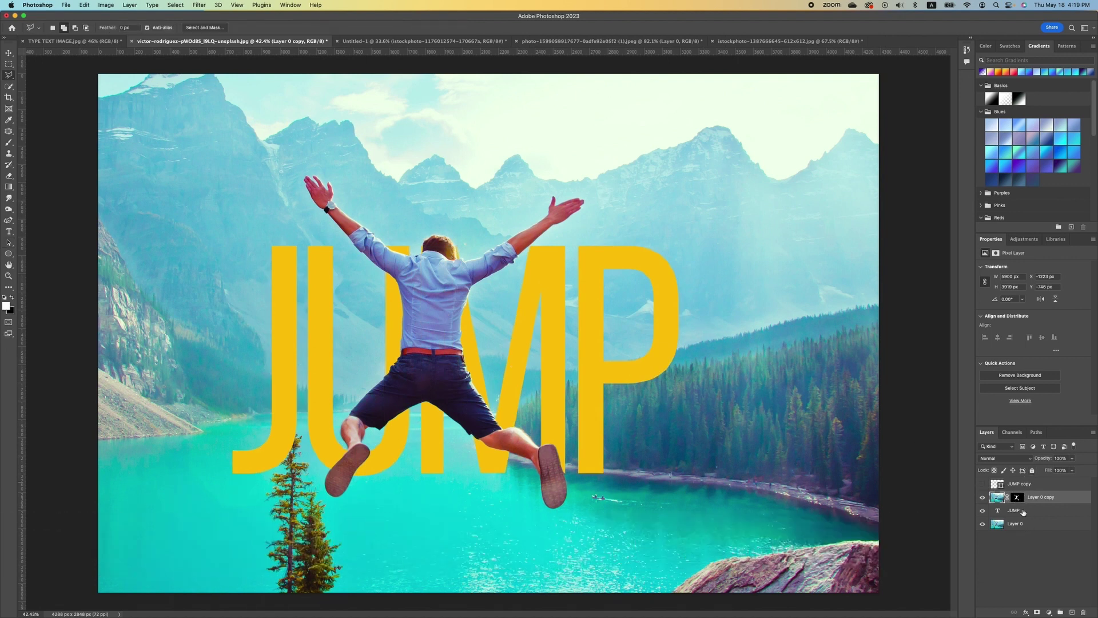
{"action": "left_click", "coordinate": [1021, 510]}
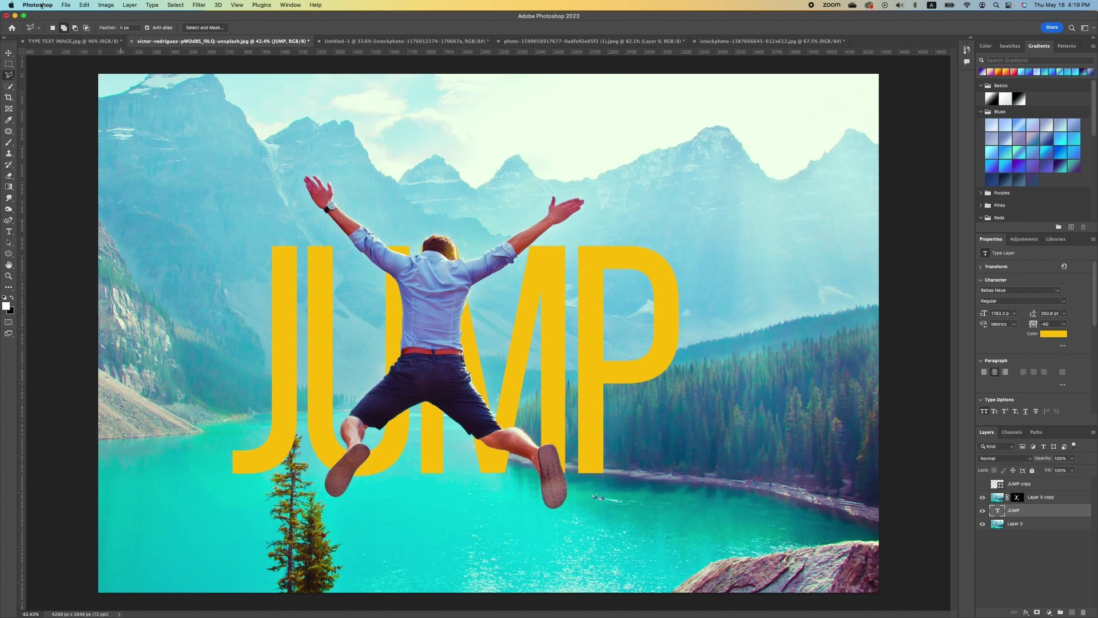
{"action": "left_click_drag", "start_coordinate": [8, 74], "coordinate": [45, 86]}
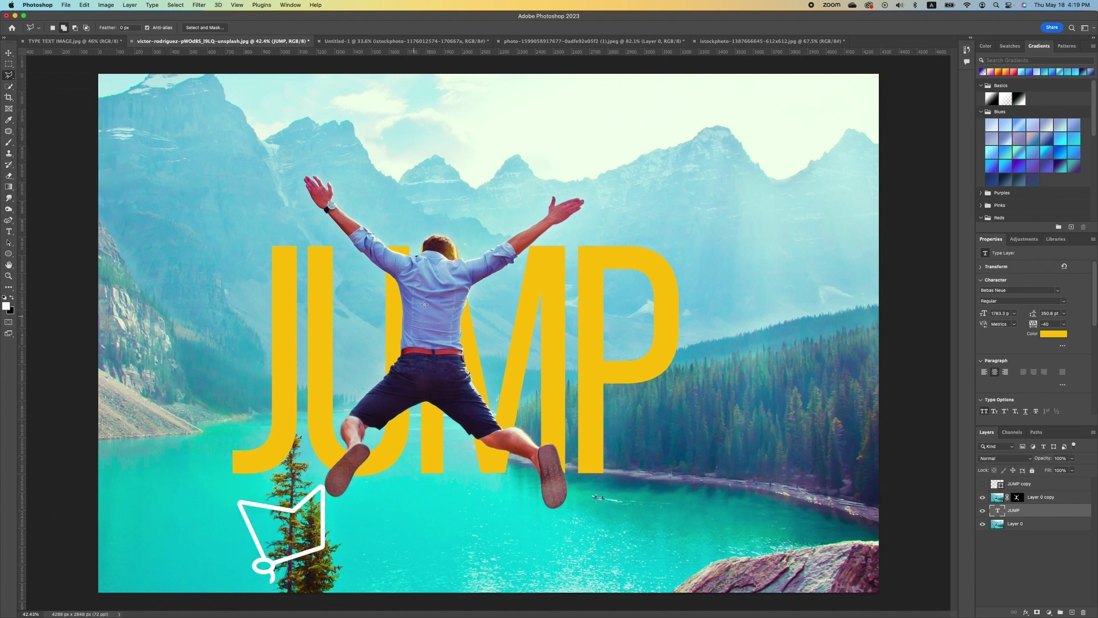
{"action": "left_click", "coordinate": [434, 222]}
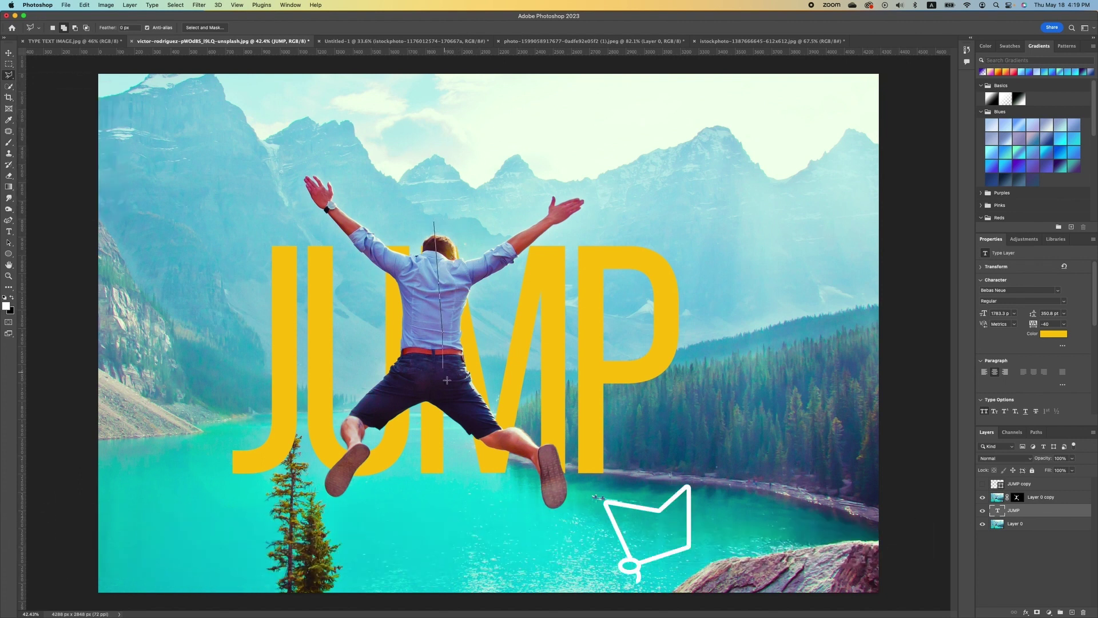
{"action": "mouse_move", "coordinate": [447, 380]}
{"action": "left_mouse_down"}
{"action": "mouse_move", "coordinate": [492, 434]}
{"action": "mouse_move", "coordinate": [518, 442]}
{"action": "mouse_move", "coordinate": [540, 532]}
{"action": "mouse_move", "coordinate": [652, 510]}
{"action": "mouse_move", "coordinate": [434, 222]}
{"action": "left_mouse_up"}
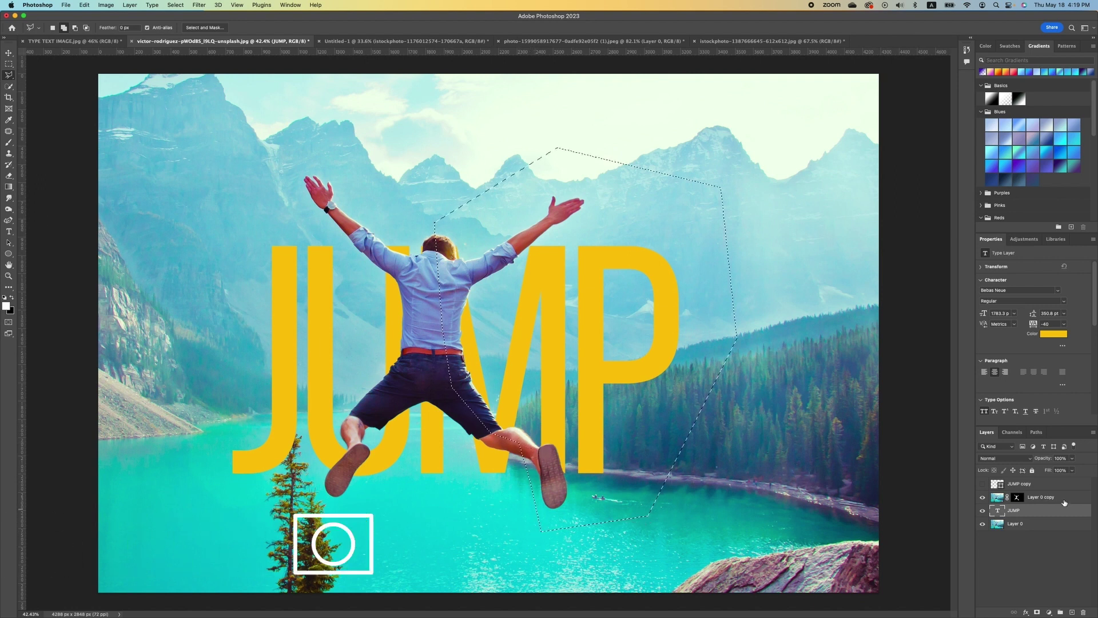
{"action": "left_click", "coordinate": [1037, 612]}
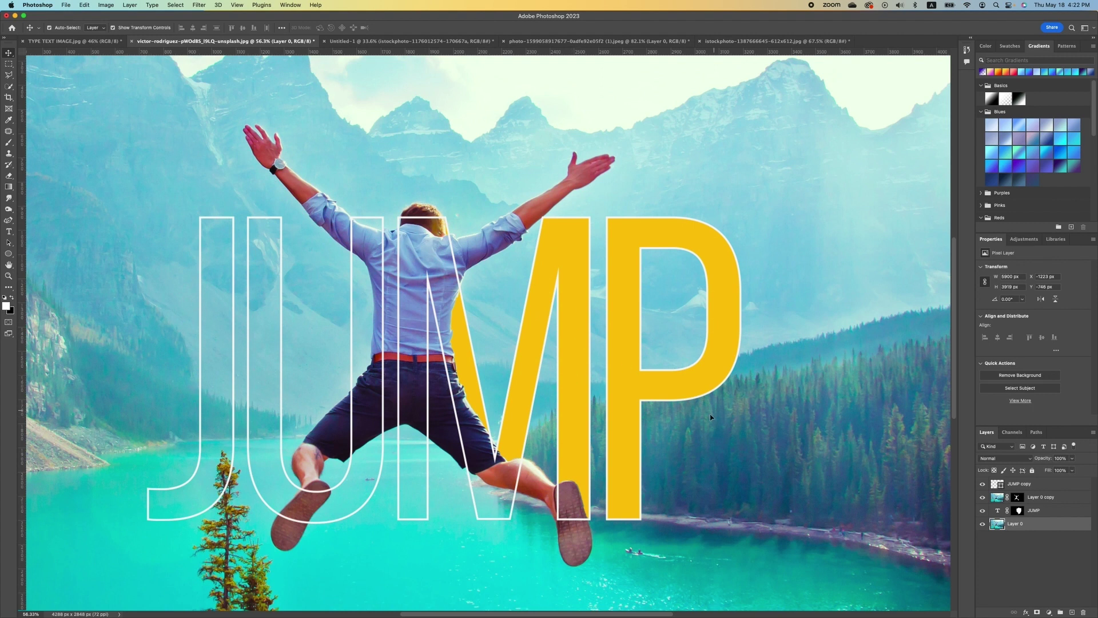
Apply a drop shadow with a size of 7 px to the JUMP copy outline layer
{"action": "double_click", "coordinate": [1056, 488]}
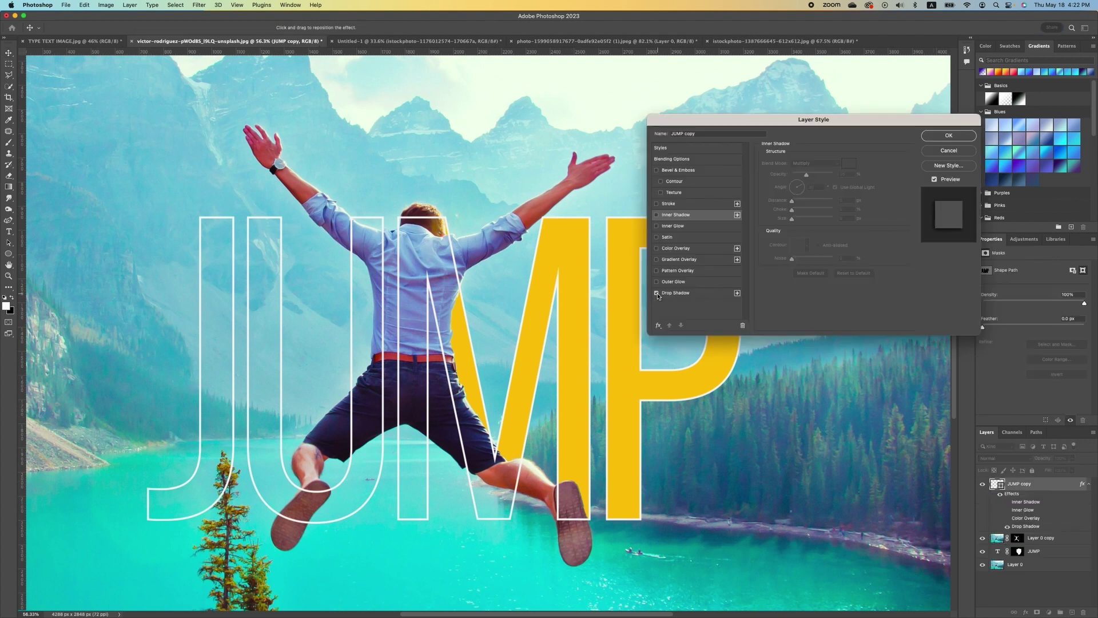
{"action": "left_click", "coordinate": [658, 293]}
{"action": "left_click", "coordinate": [707, 295]}
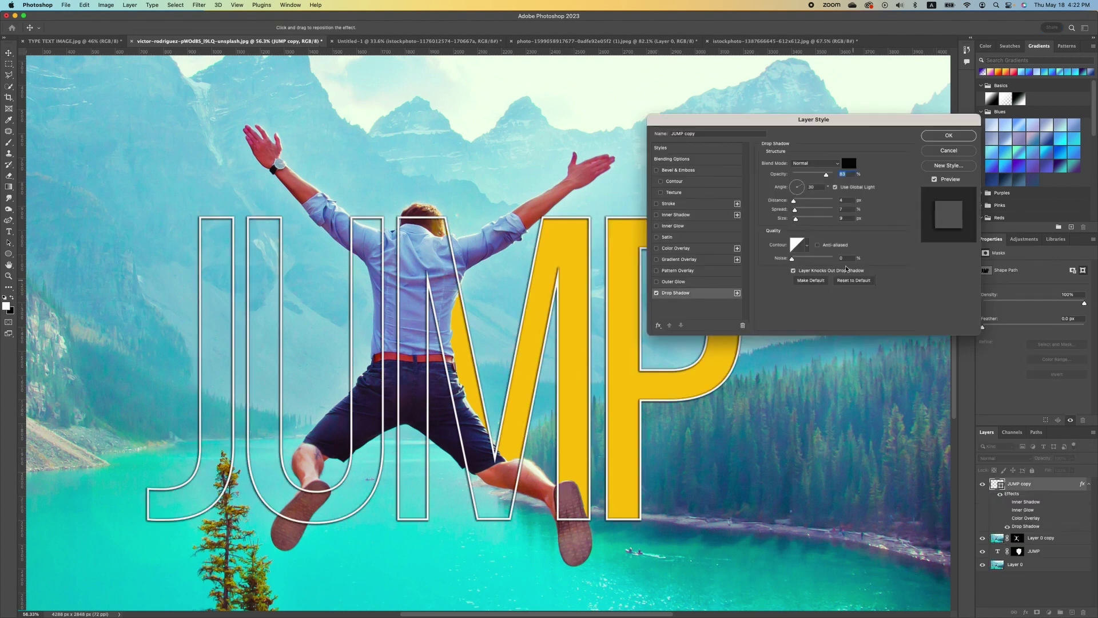
{"action": "left_click_drag", "start_coordinate": [798, 219], "coordinate": [795, 219]}
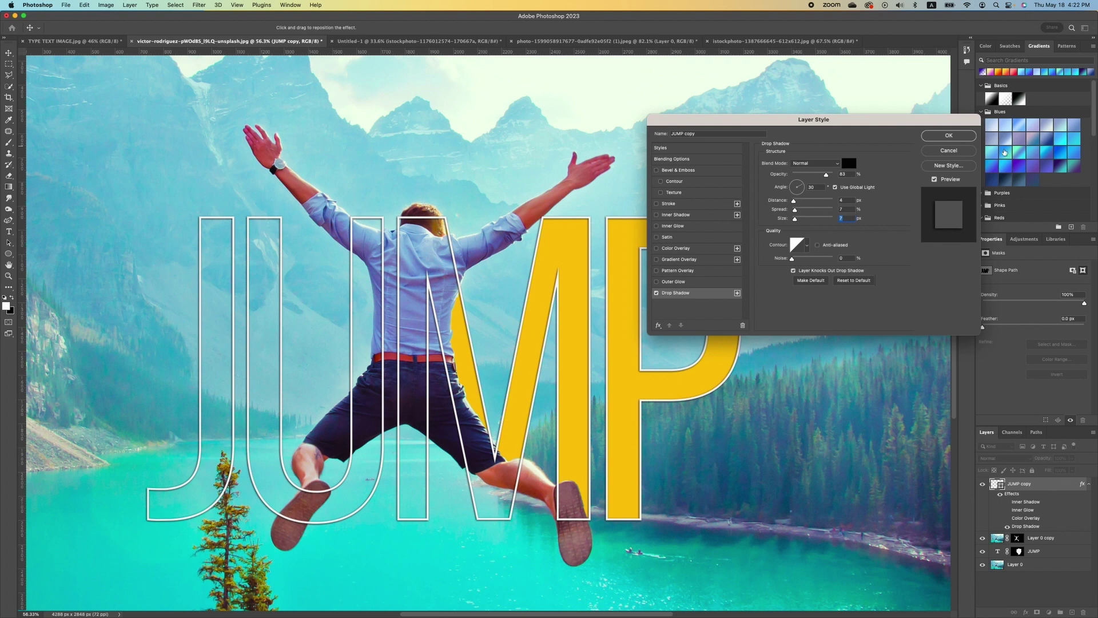
{"action": "left_click", "coordinate": [957, 137]}
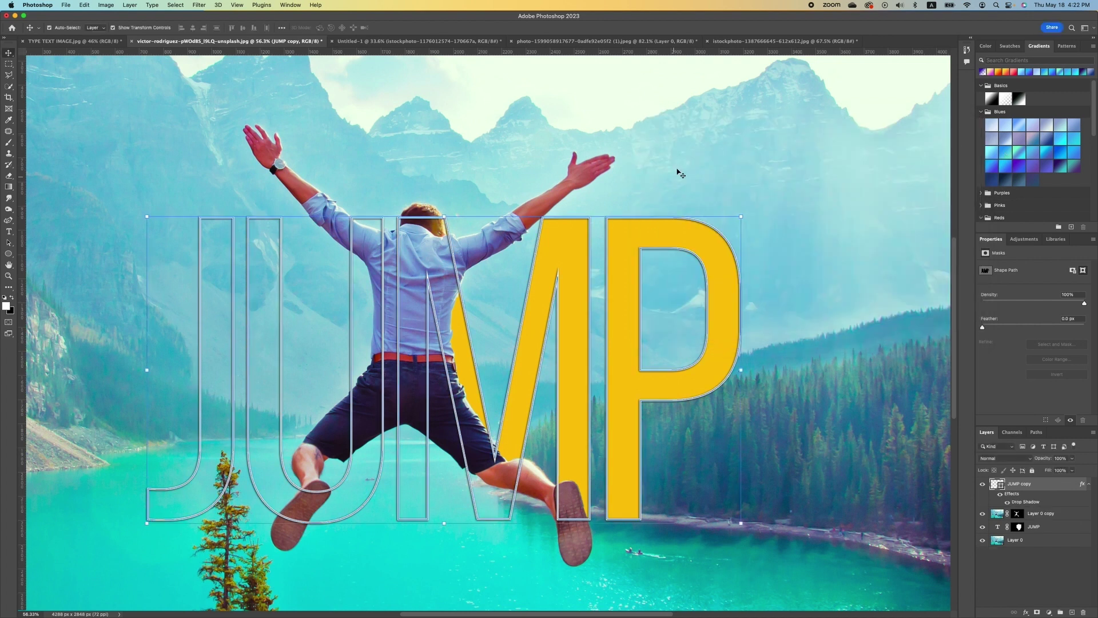
{"action": "left_click", "coordinate": [667, 170]}
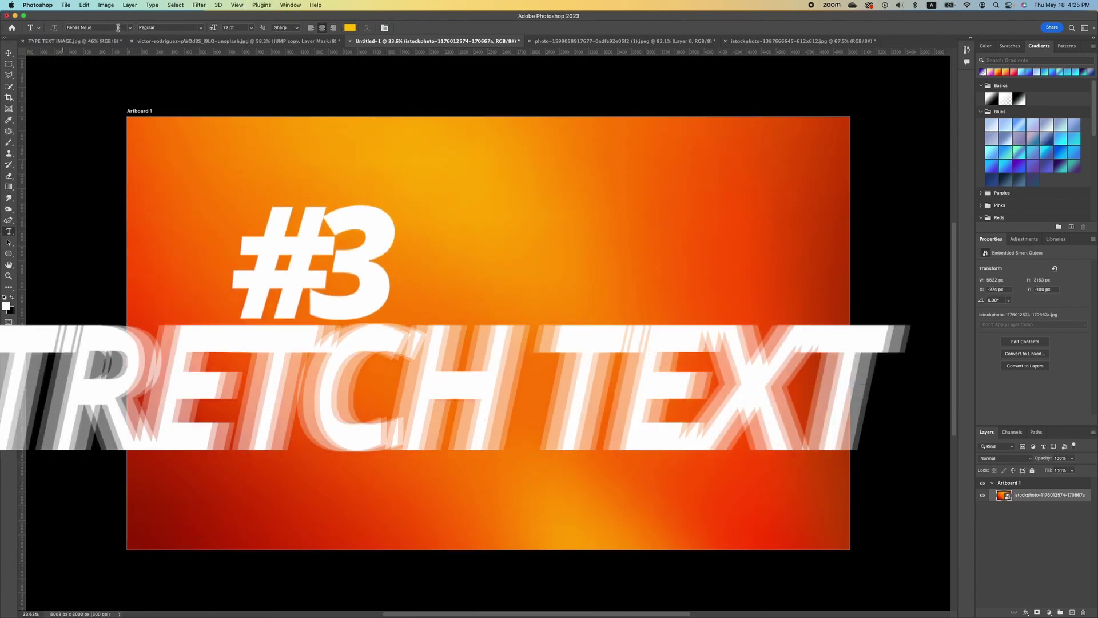
Add the text STRETCH to the orange artboard and set it in white Bebas Neue Bold
{"action": "left_click", "coordinate": [343, 256]}
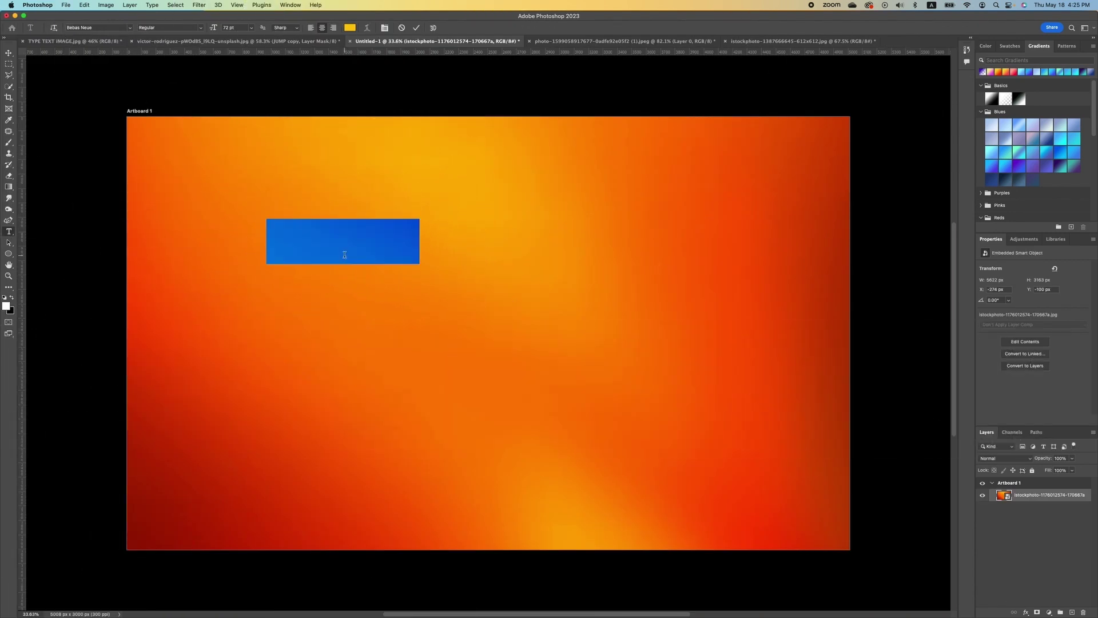
{"action": "type", "text": "STRETCH"}
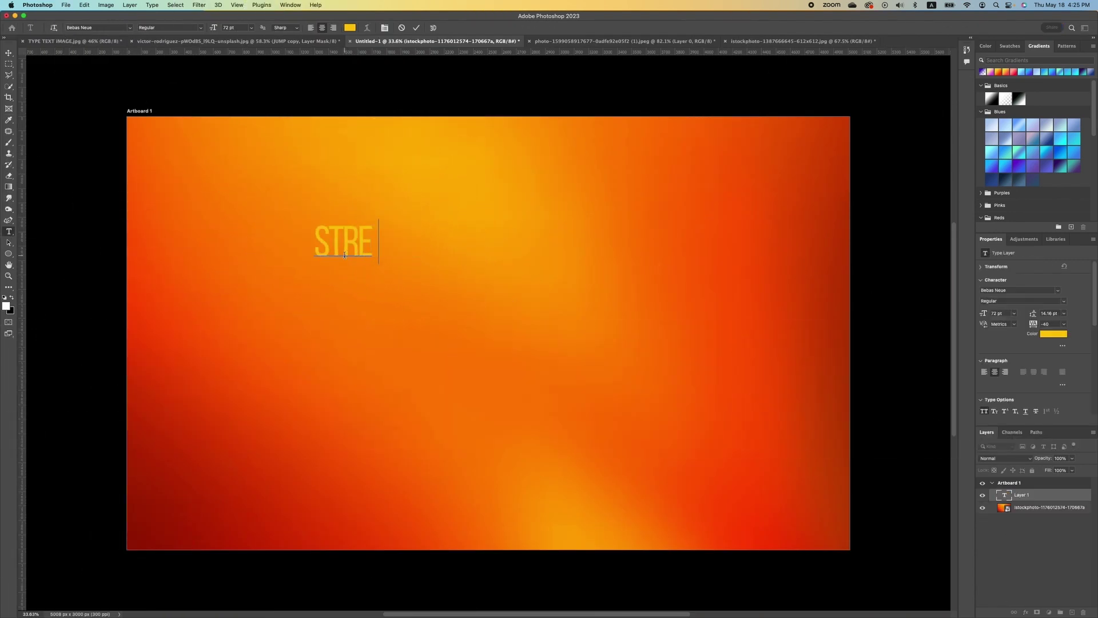
{"action": "double_click", "coordinate": [289, 224]}
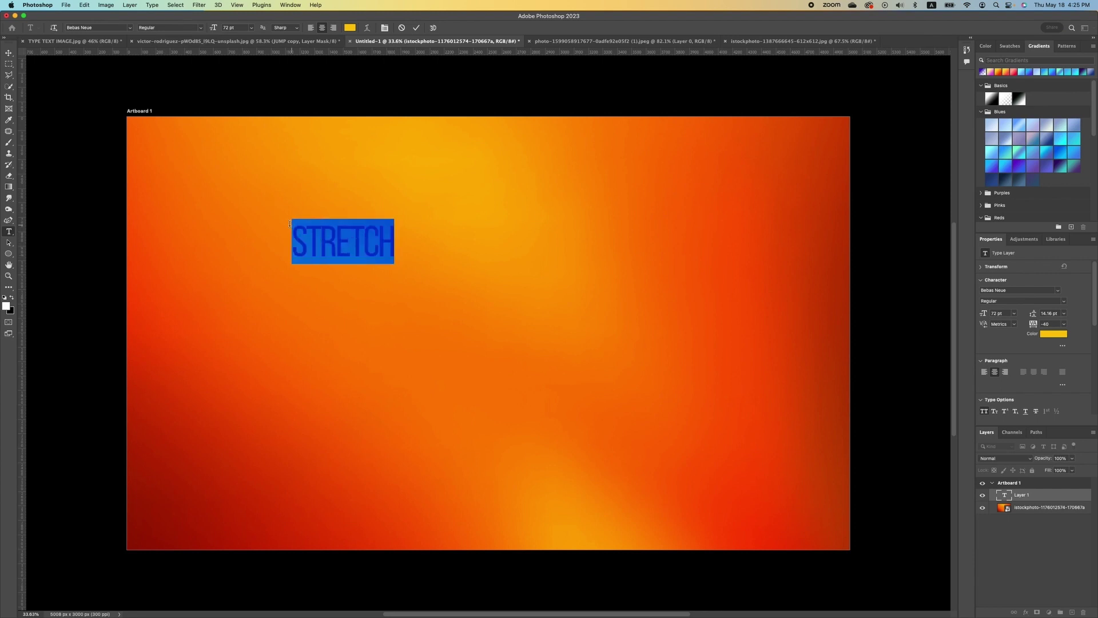
{"action": "left_click", "coordinate": [13, 299]}
{"action": "left_click", "coordinate": [12, 299]}
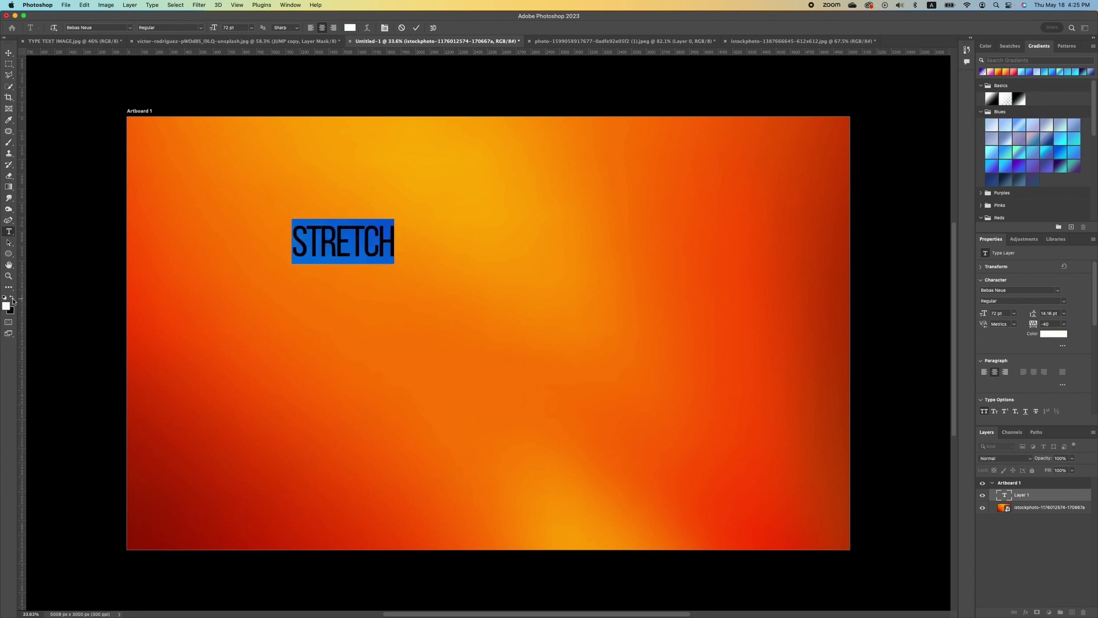
{"action": "left_click", "coordinate": [169, 27]}
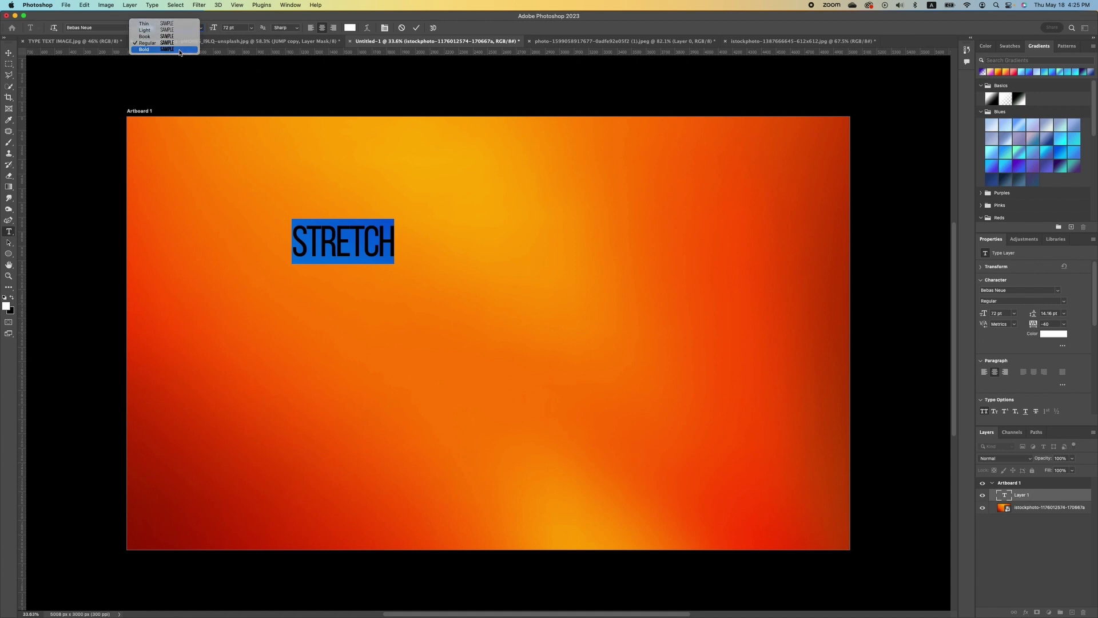
{"action": "left_click", "coordinate": [151, 37]}
Enlarge the STRETCH text to about 272 pt and place it across the upper part of the artboard
{"action": "left_click", "coordinate": [11, 52]}
{"action": "key", "text": "super+t"}
{"action": "left_click_drag", "start_coordinate": [394, 219], "coordinate": [684, 181]}
{"action": "mouse_move", "coordinate": [588, 229]}
{"action": "left_mouse_down"}
{"action": "mouse_move", "coordinate": [589, 249]}
{"action": "mouse_move", "coordinate": [592, 234]}
{"action": "left_mouse_up"}
{"action": "key", "text": "Return"}
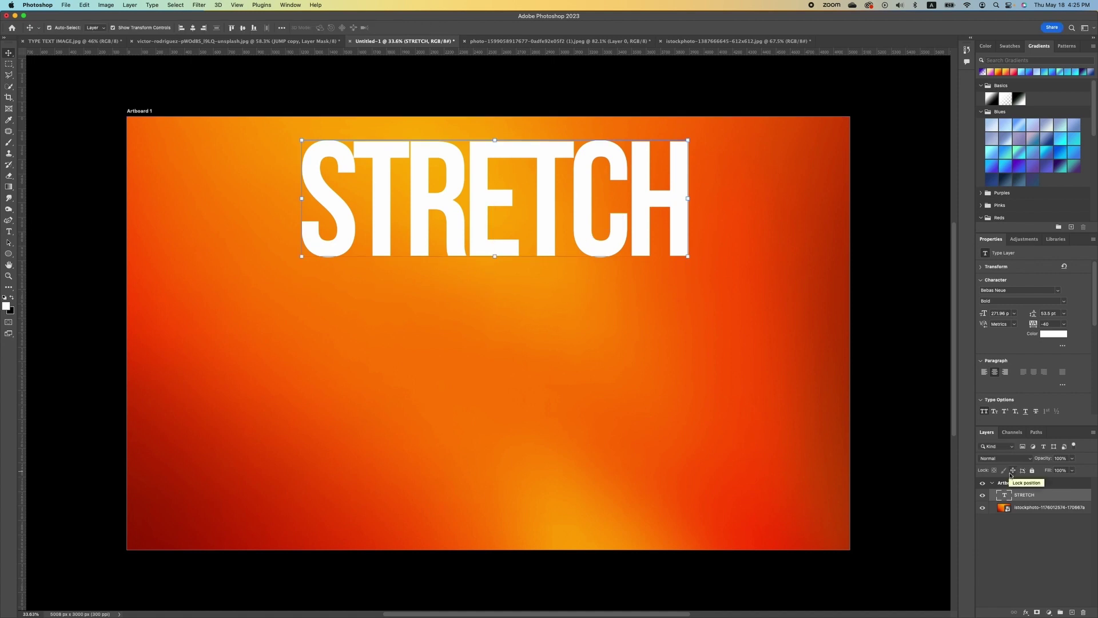
Convert the STRETCH text to a shape and direct-select the anchor points in the lower part of all its letters
{"action": "right_click", "coordinate": [1036, 497]}
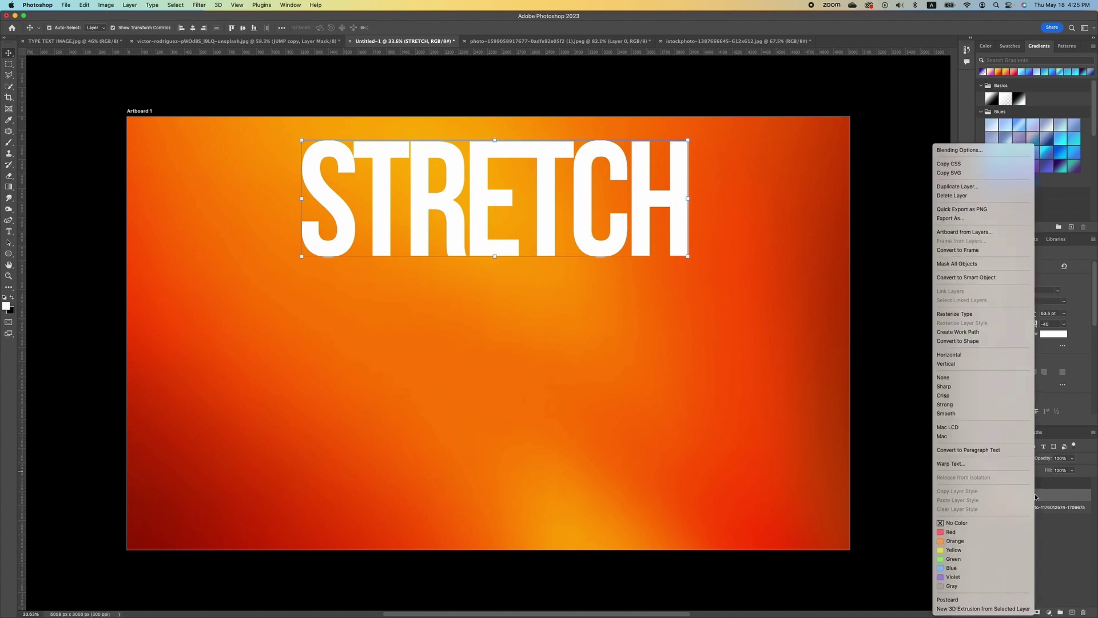
{"action": "left_click", "coordinate": [976, 341]}
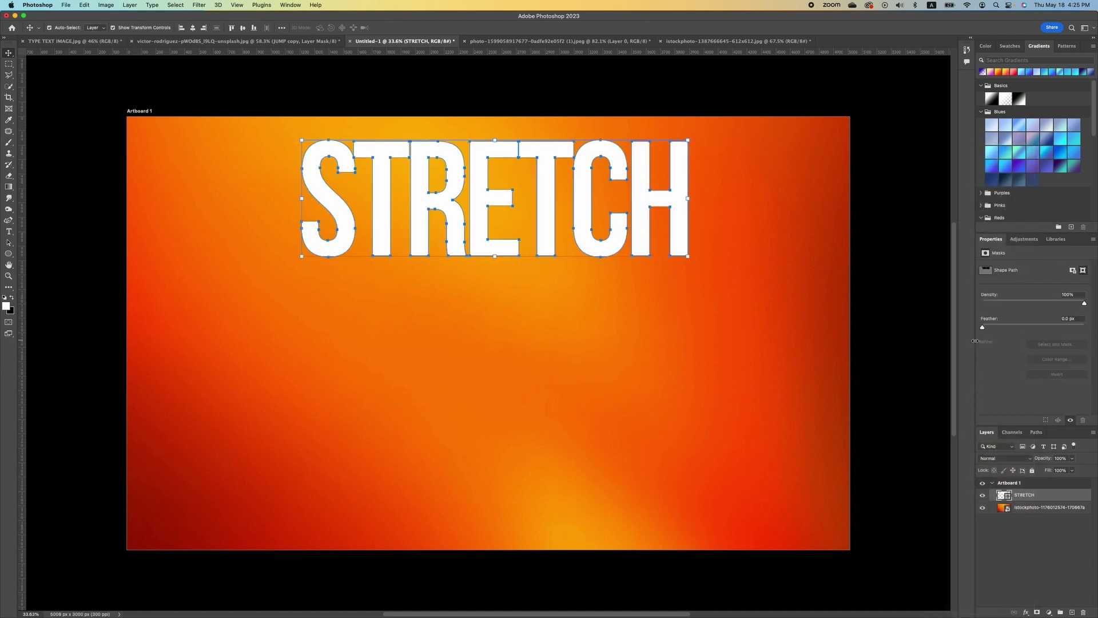
{"action": "left_click", "coordinate": [10, 244]}
{"action": "right_click", "coordinate": [9, 244]}
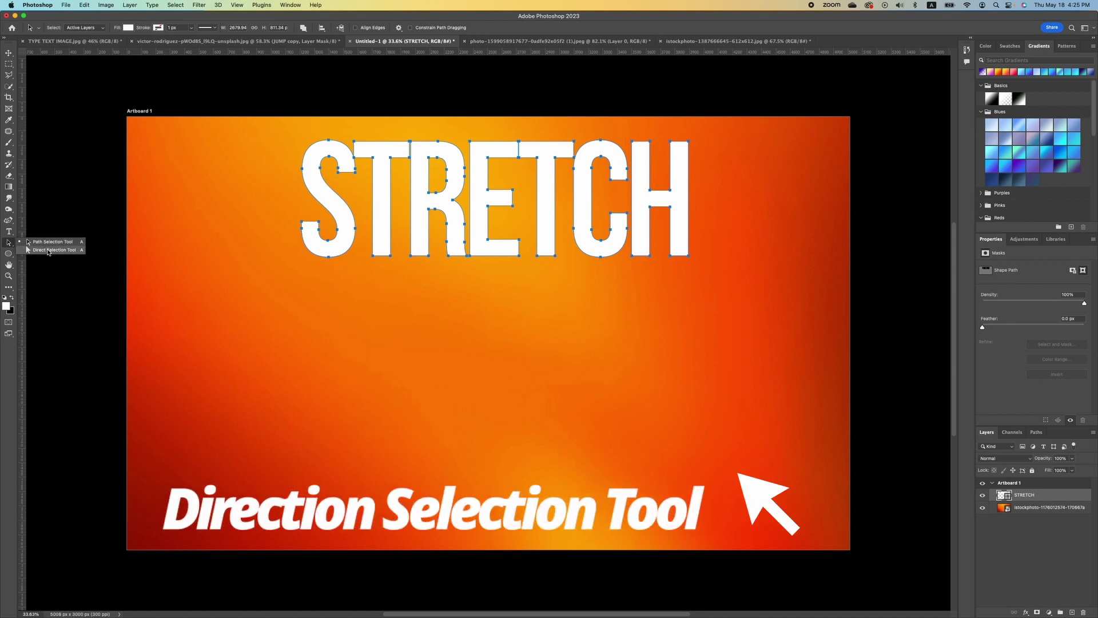
{"action": "left_click", "coordinate": [48, 250]}
{"action": "left_click", "coordinate": [721, 344]}
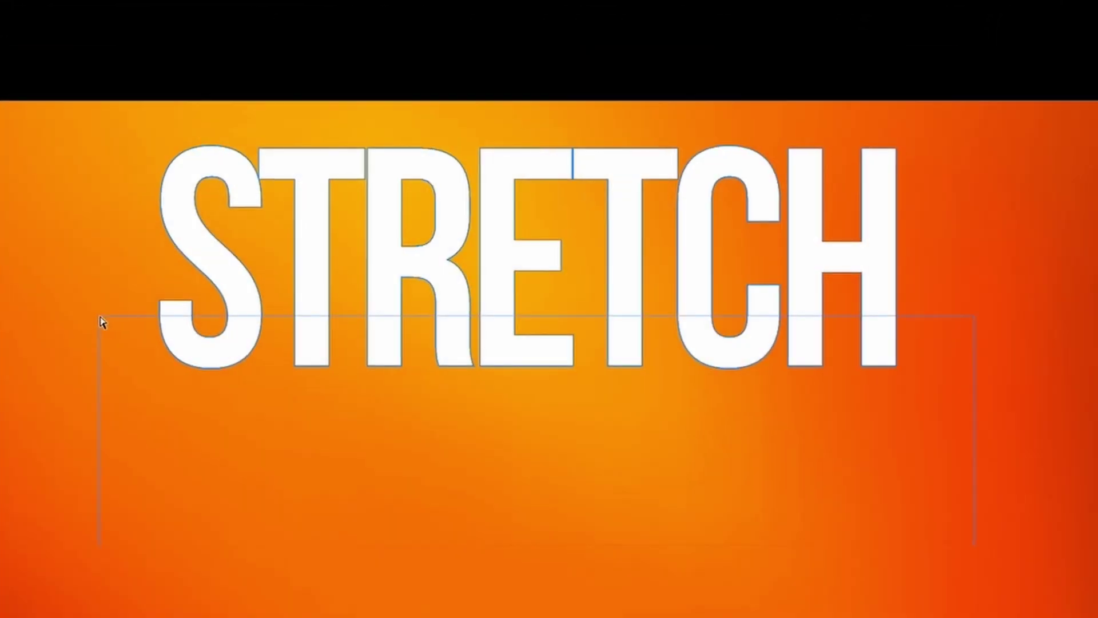
{"action": "mouse_move", "coordinate": [100, 317]}
{"action": "left_mouse_down"}
{"action": "mouse_move", "coordinate": [102, 298]}
{"action": "mouse_move", "coordinate": [104, 315]}
{"action": "left_mouse_up"}
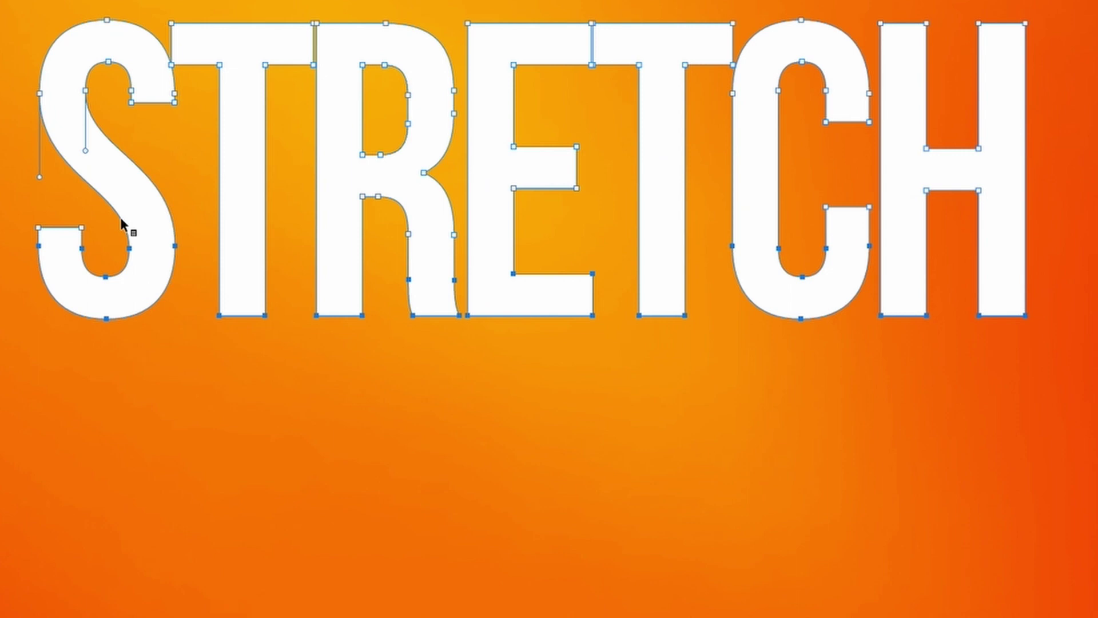
{"action": "right_click", "coordinate": [121, 221]}
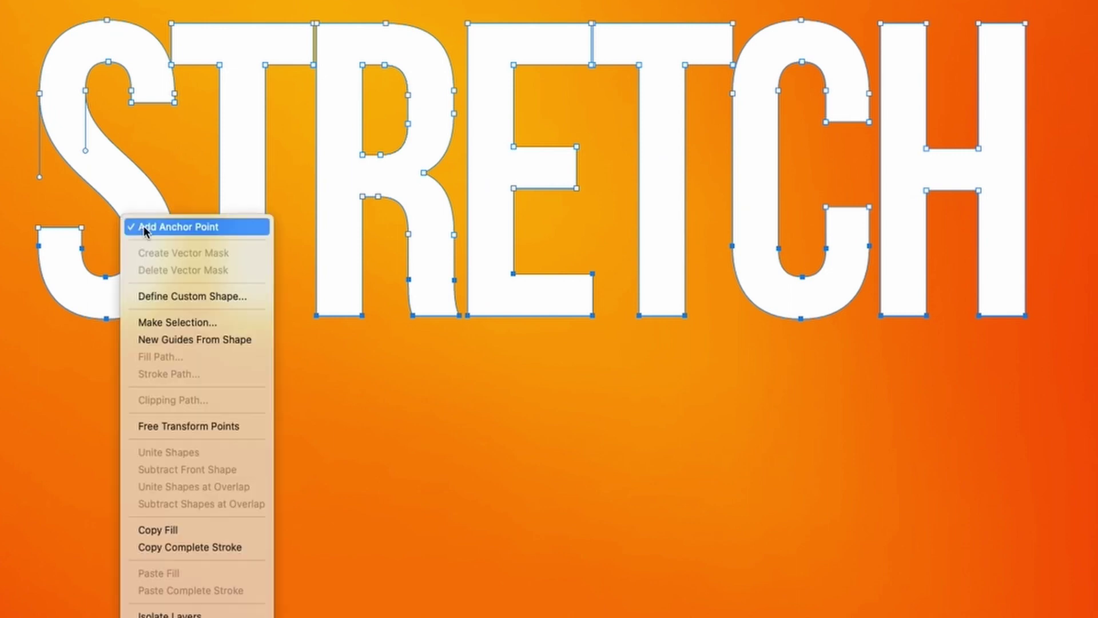
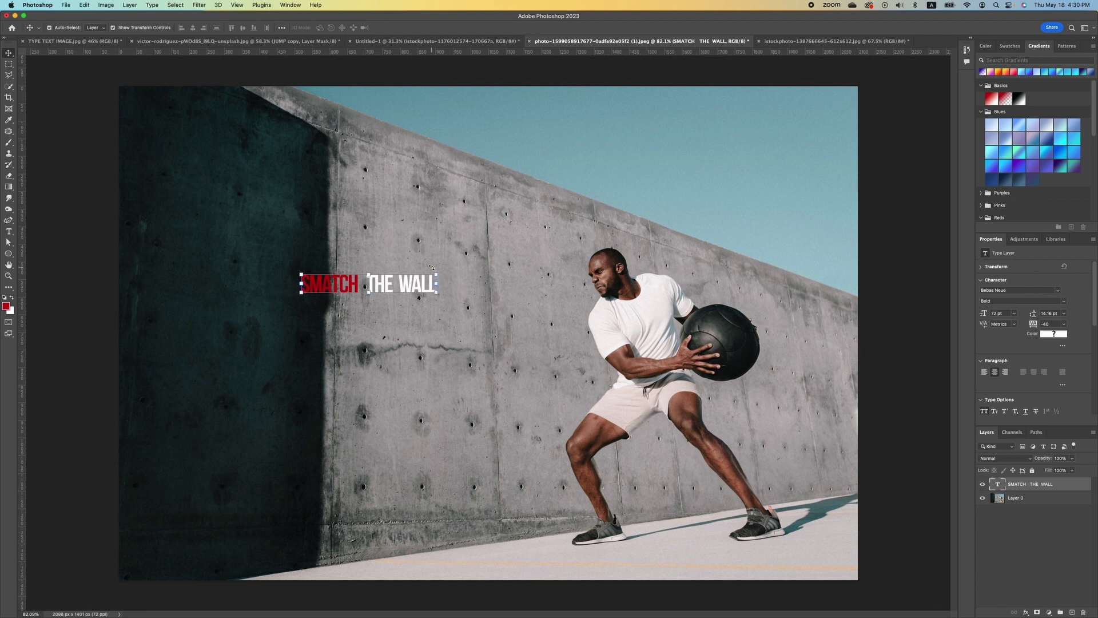
Enlarge the SMATCH THE WALL text to about 177 pt and move it down onto the middle of the wall
{"action": "left_click_drag", "start_coordinate": [438, 273], "coordinate": [633, 233]}
{"action": "left_click_drag", "start_coordinate": [549, 278], "coordinate": [505, 356]}
{"action": "key", "text": "Return"}
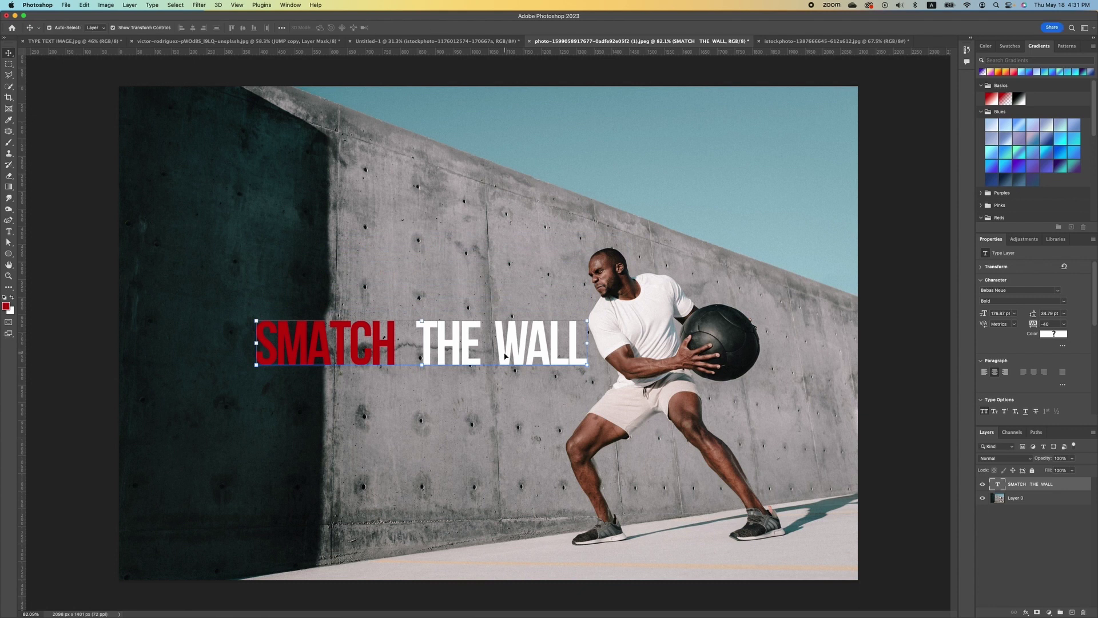
Copy the SMATCH THE WALL lettering through a selection of its outlines and hide its text layer beneath a new empty layer
{"action": "left_click", "coordinate": [998, 485], "text": "super"}
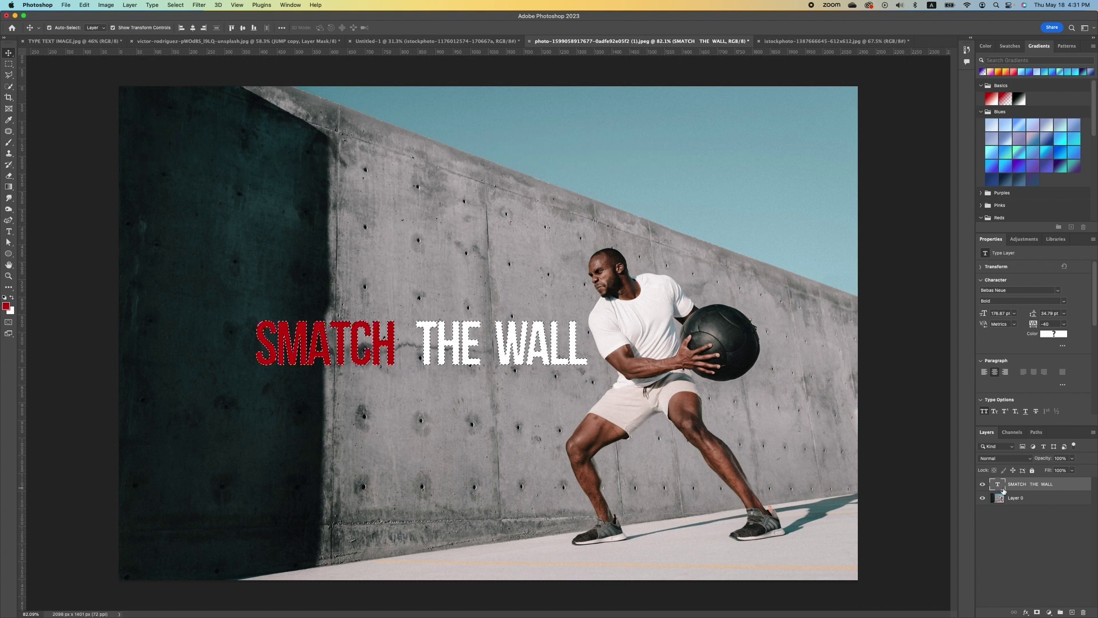
{"action": "key", "text": "super+d"}
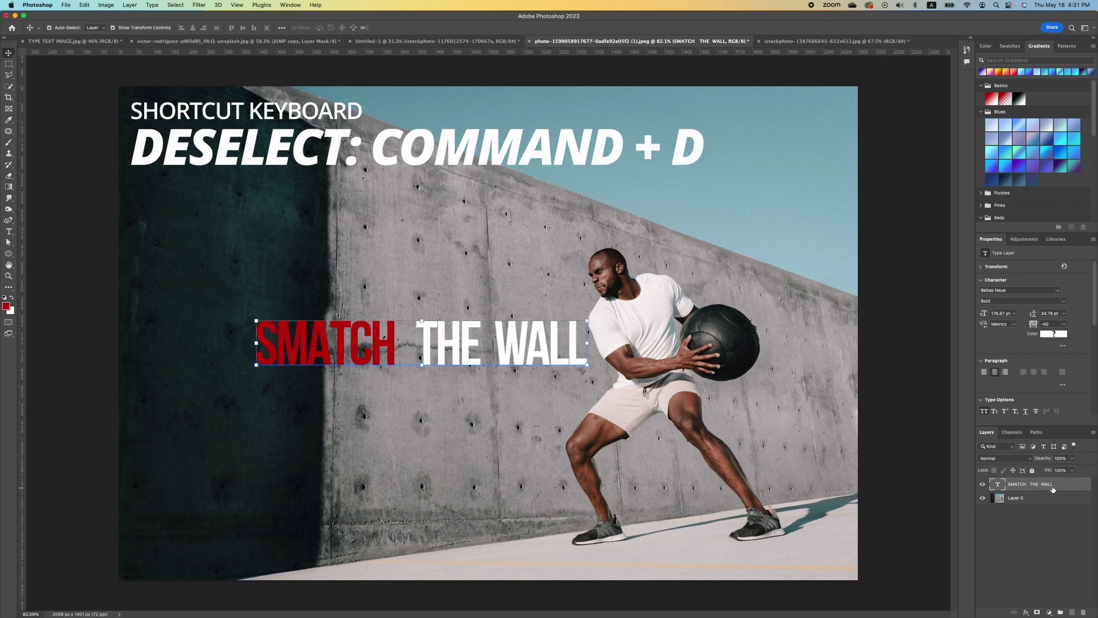
{"action": "left_click", "coordinate": [983, 484]}
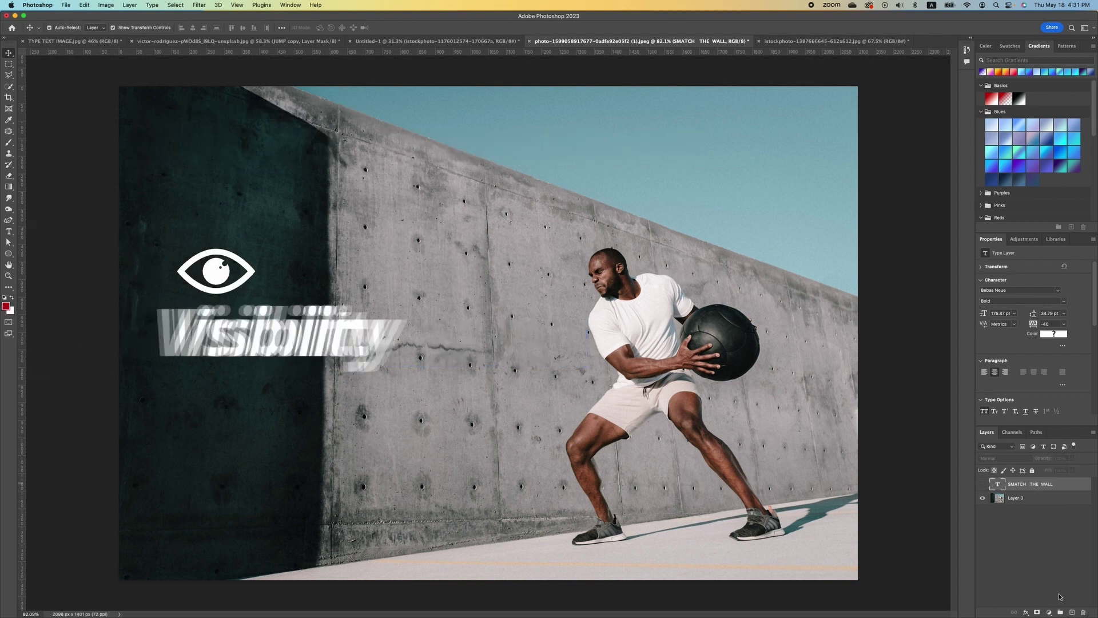
{"action": "left_click", "coordinate": [1073, 613]}
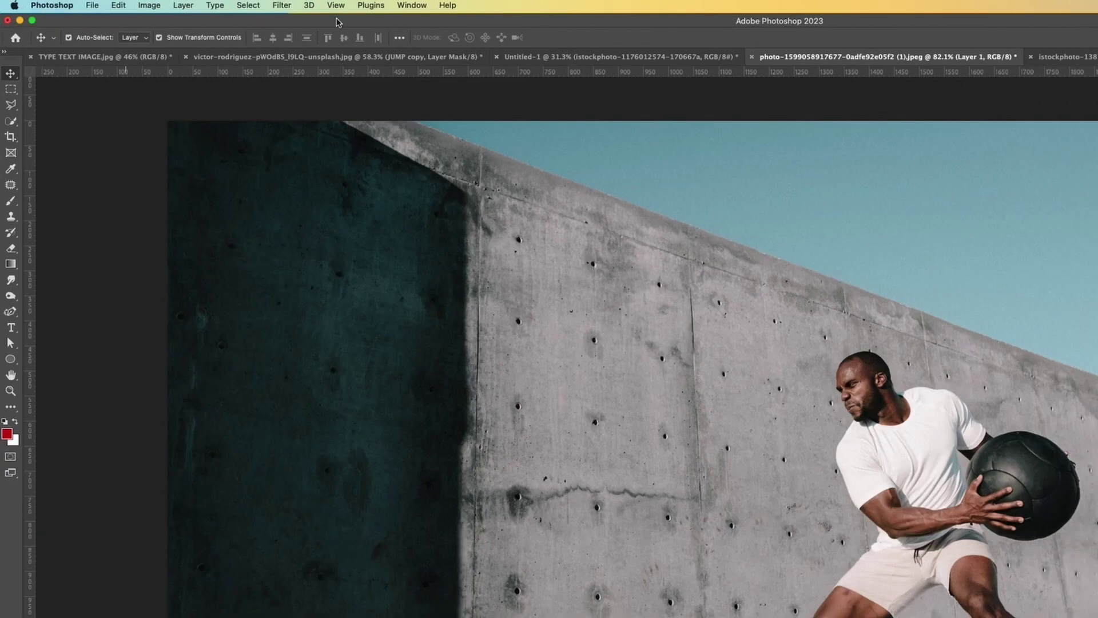
Create a four-corner perspective plane in Vanishing Point that covers the concrete wall from its dark section to the photo's far edge
{"action": "left_click", "coordinate": [282, 5]}
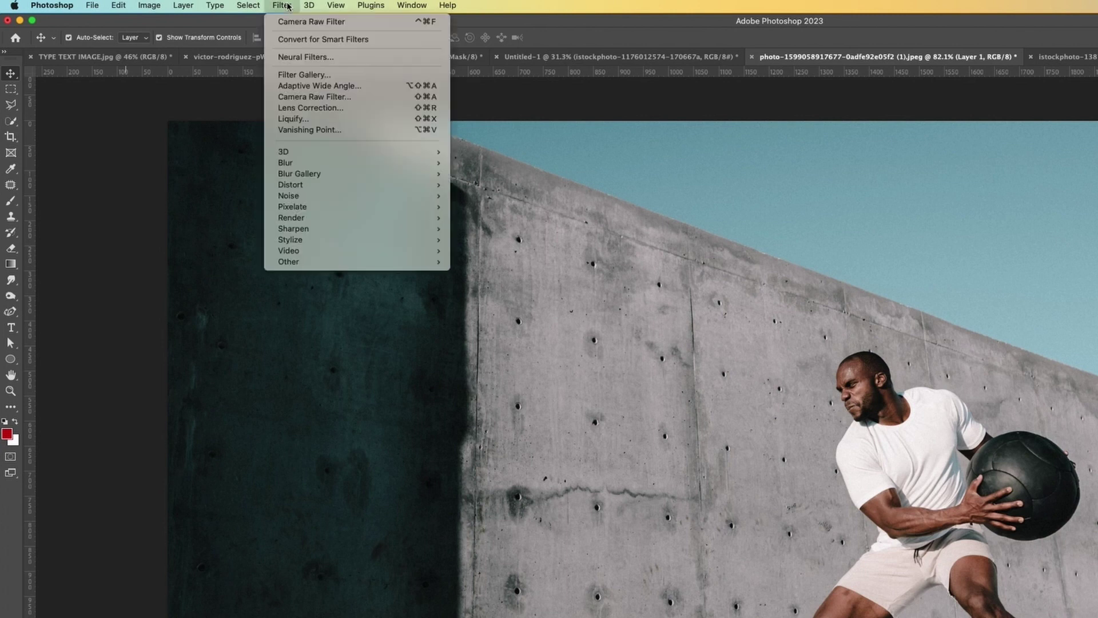
{"action": "left_click", "coordinate": [303, 131]}
{"action": "key", "text": "BackSpace"}
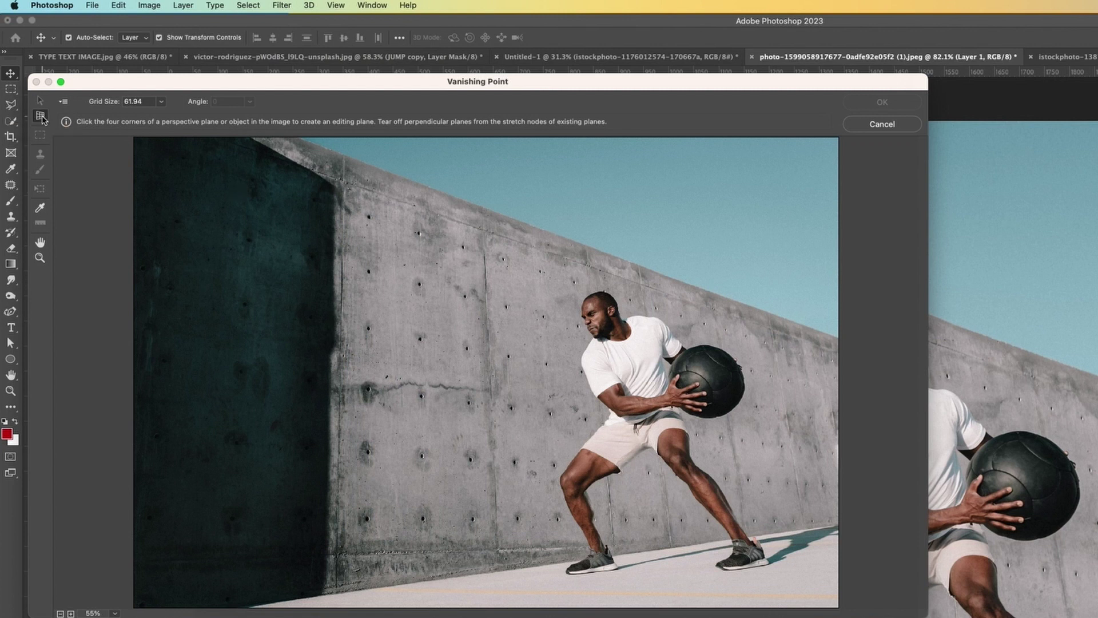
{"action": "left_click", "coordinate": [244, 147]}
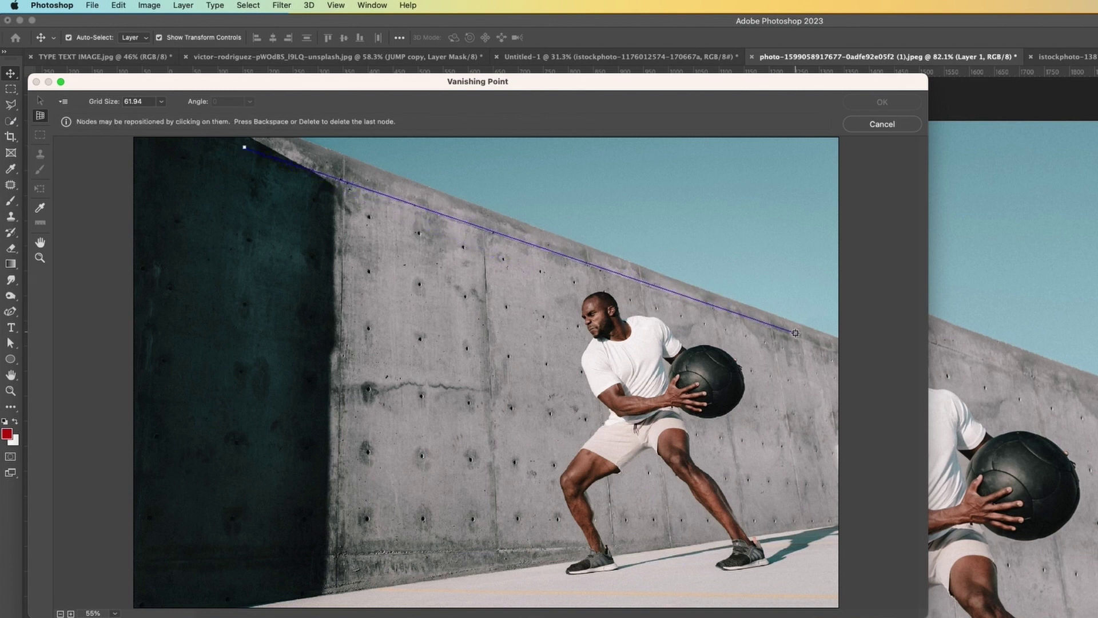
{"action": "left_click", "coordinate": [833, 347]}
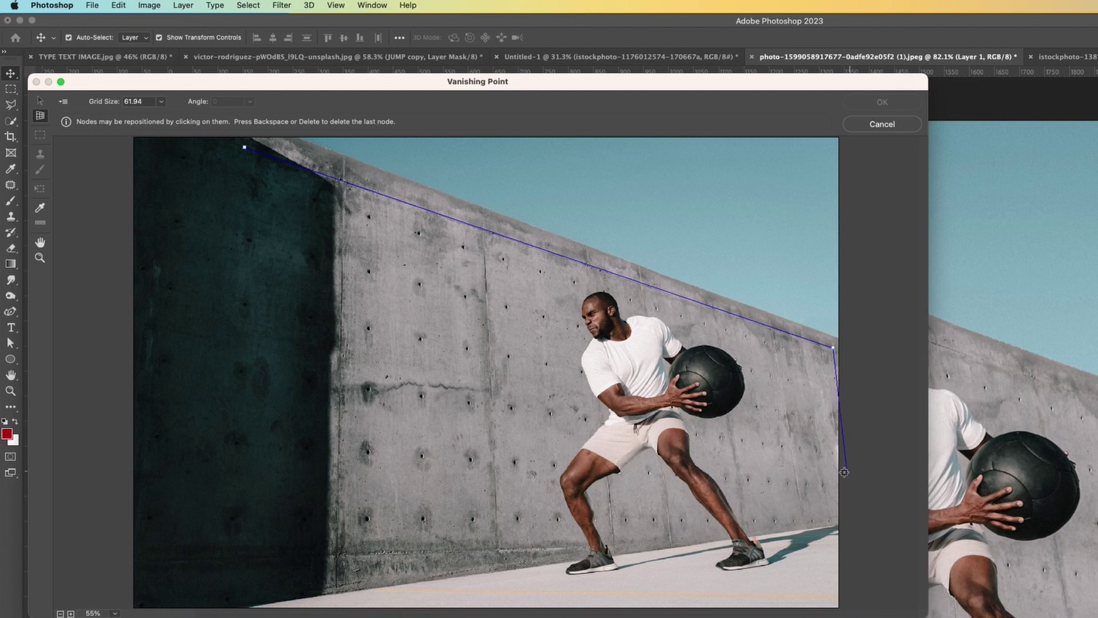
{"action": "left_click", "coordinate": [833, 516]}
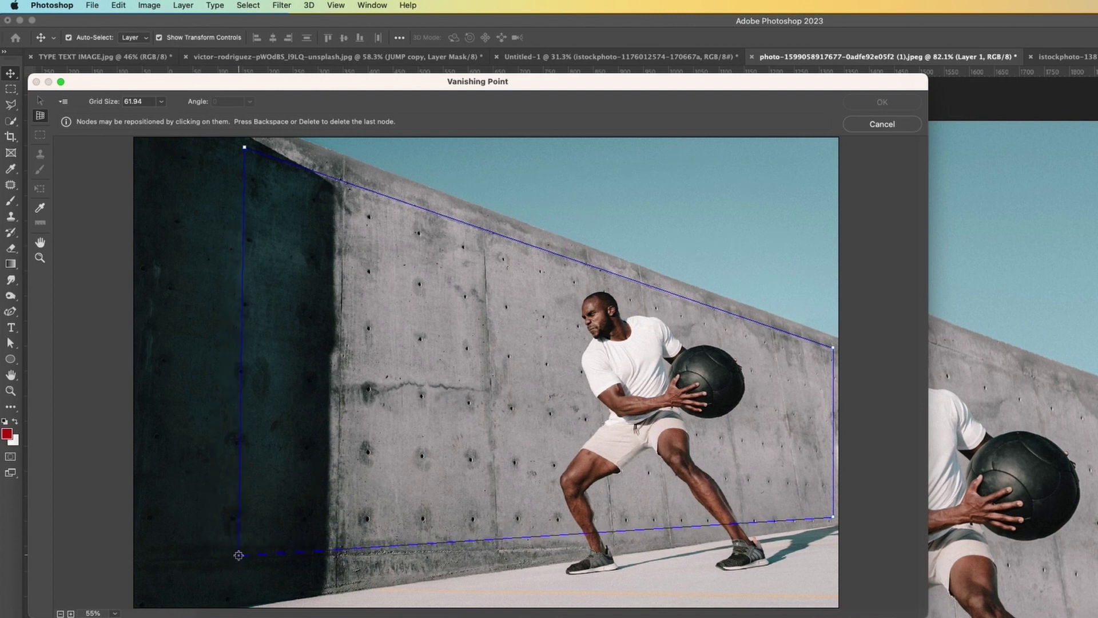
{"action": "left_click", "coordinate": [237, 555]}
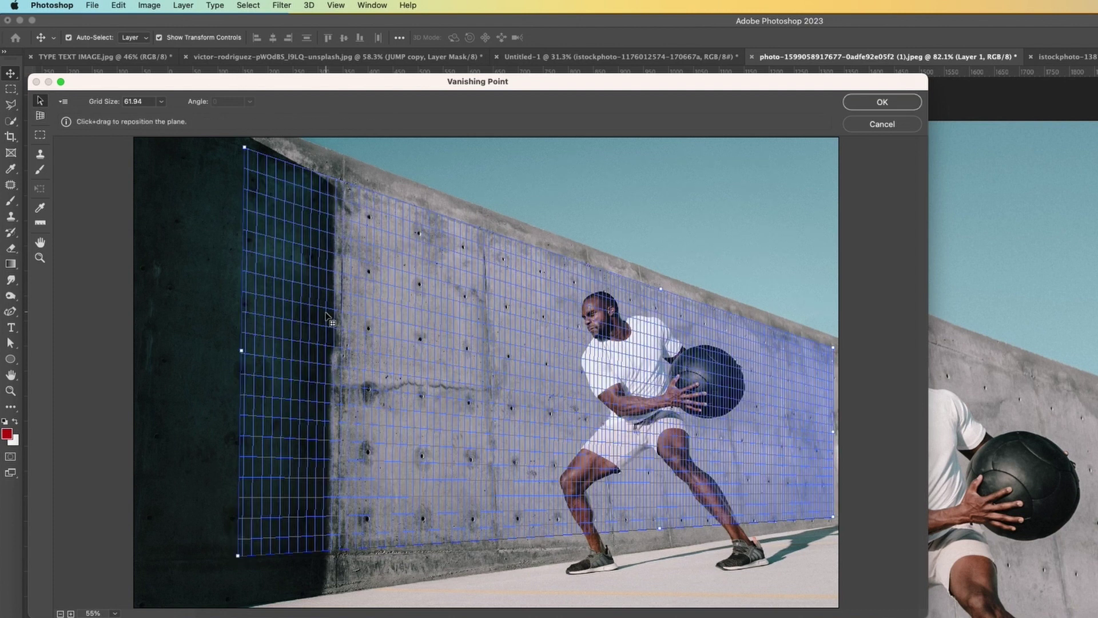
Paste the copied lettering onto the perspective plane, scale it to fill nearly the whole wall and apply Vanishing Point
{"action": "key", "text": "super+v"}
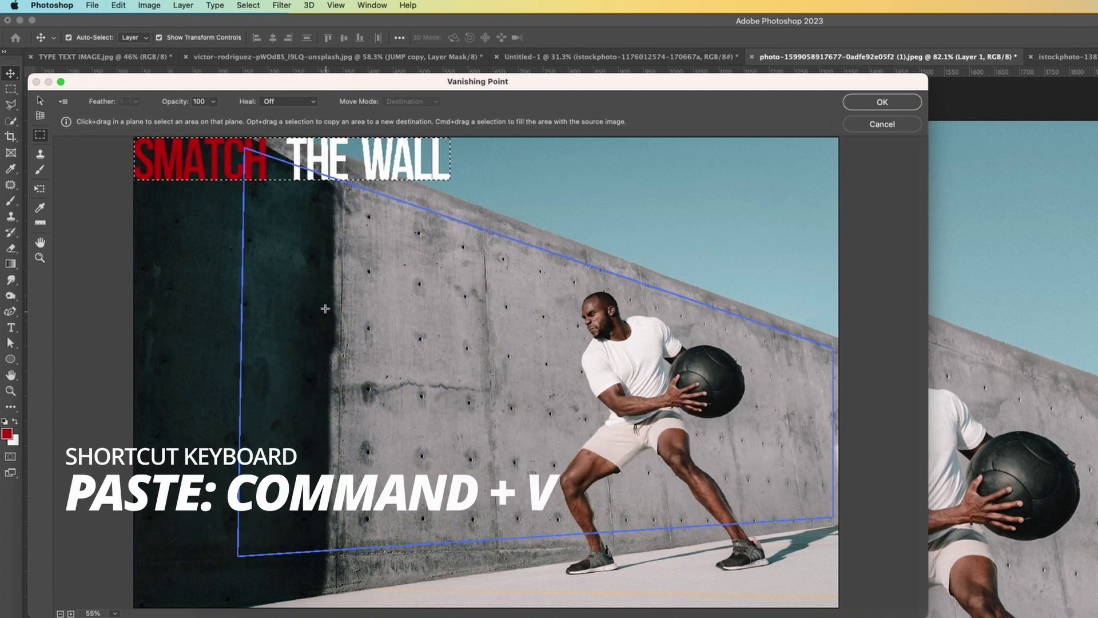
{"action": "left_click_drag", "start_coordinate": [325, 172], "coordinate": [527, 483]}
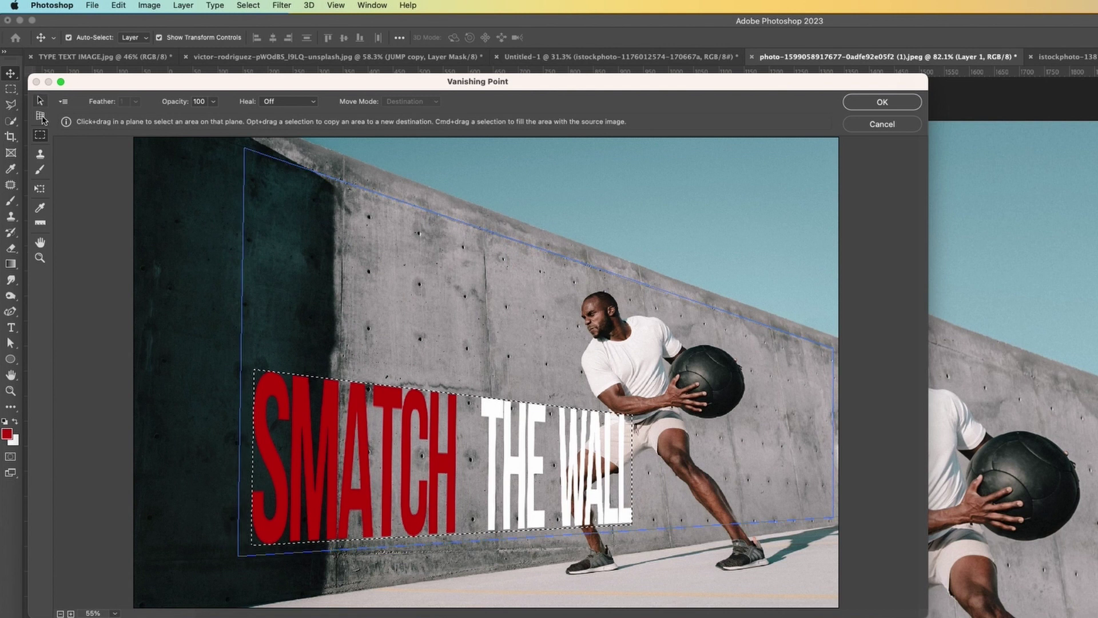
{"action": "left_click", "coordinate": [45, 194]}
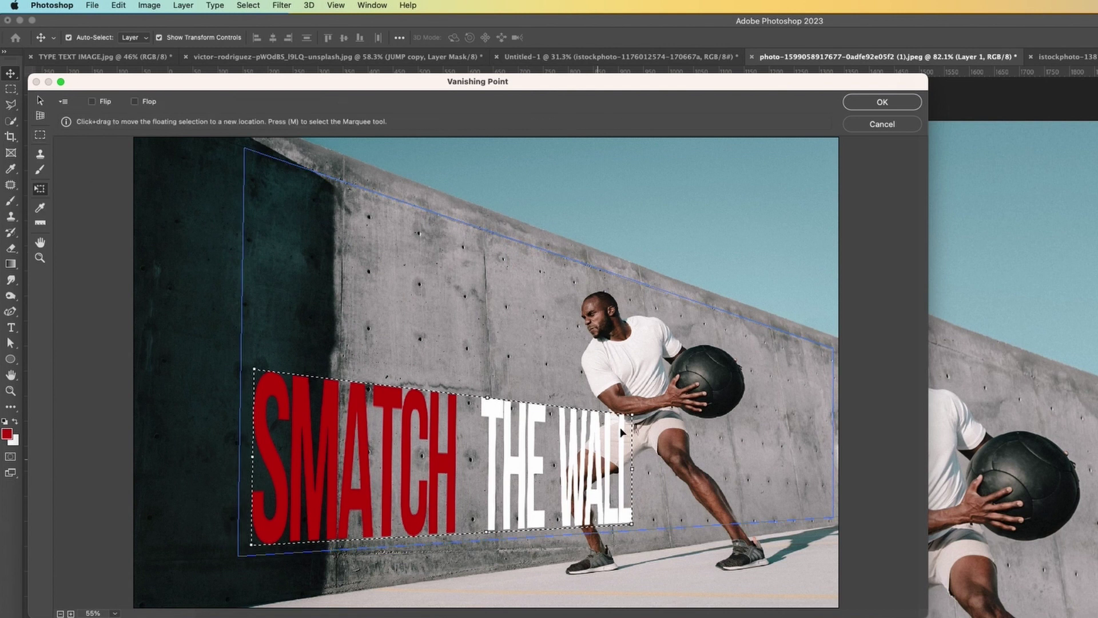
{"action": "left_click_drag", "start_coordinate": [636, 413], "coordinate": [823, 352]}
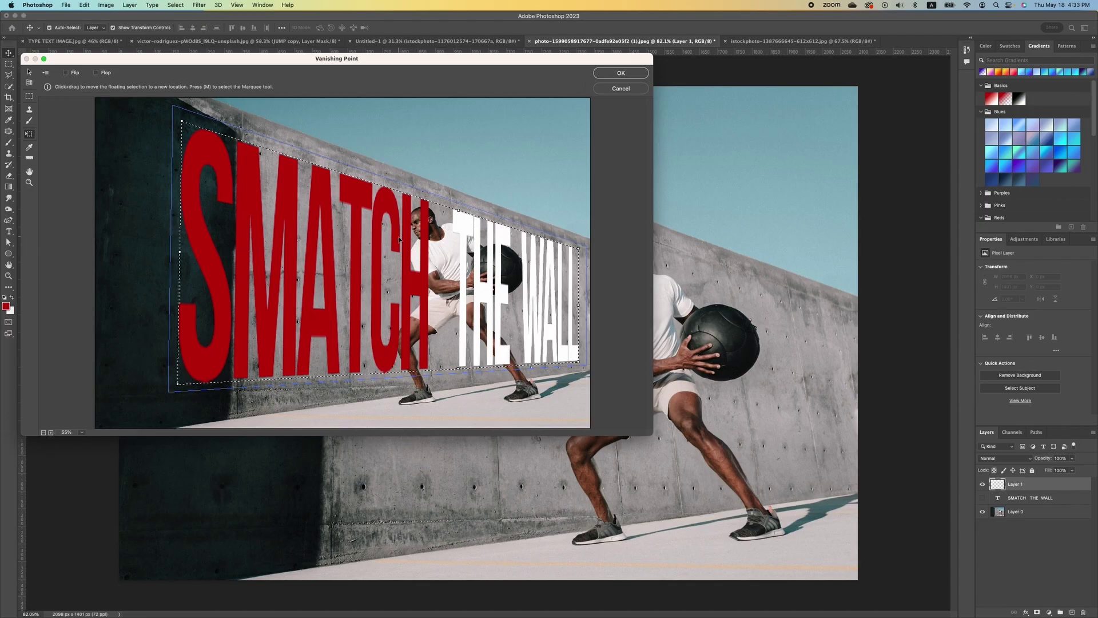
{"action": "left_click_drag", "start_coordinate": [399, 239], "coordinate": [401, 236]}
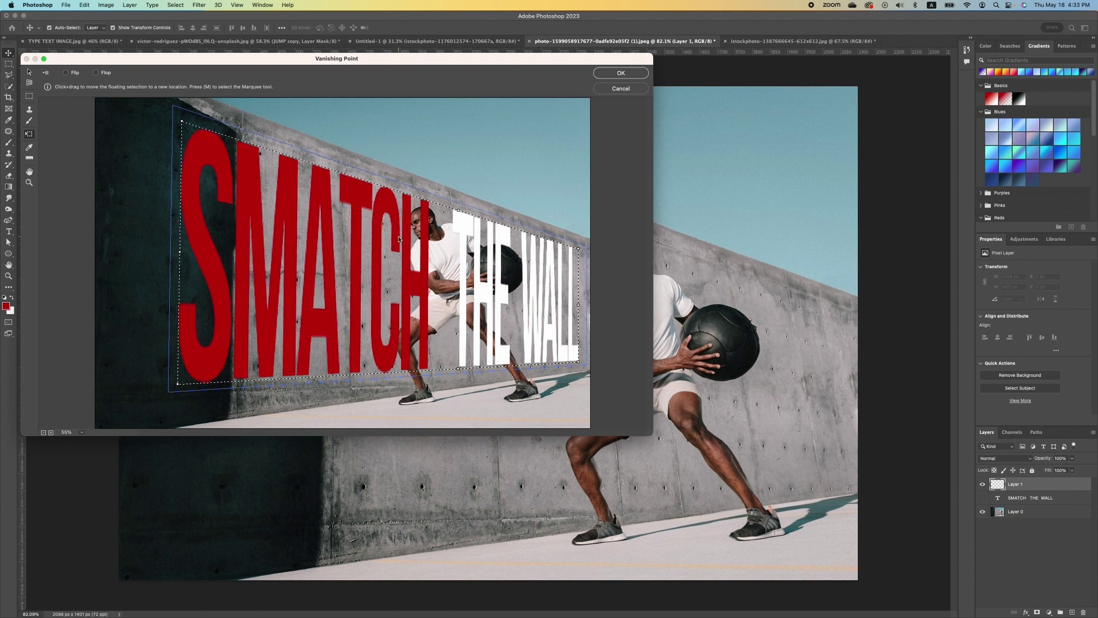
{"action": "left_click", "coordinate": [619, 73]}
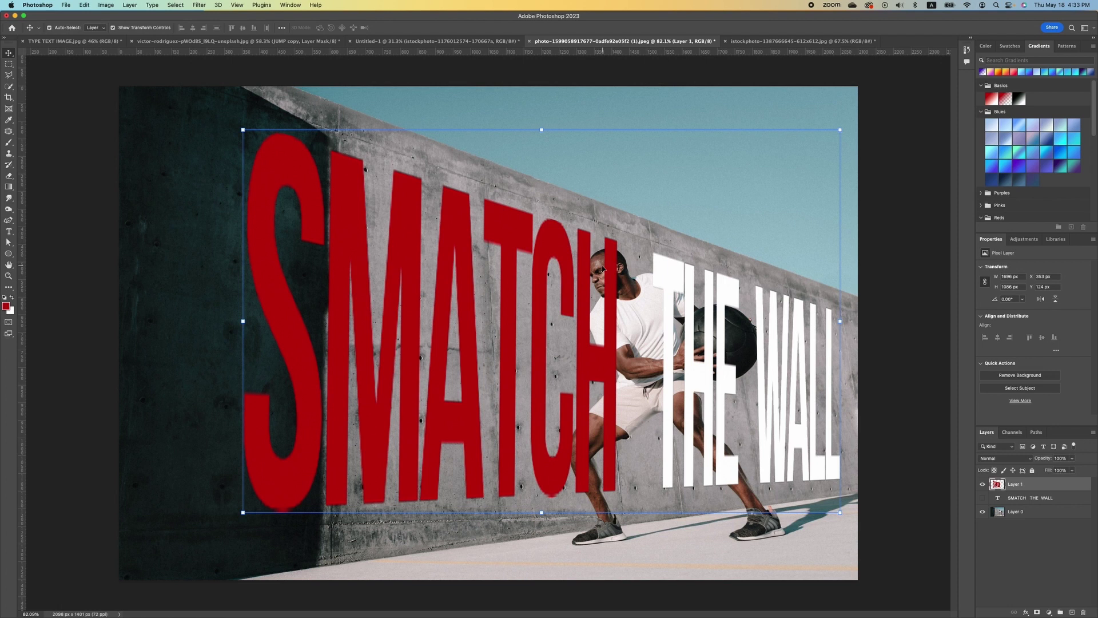
Duplicate Layer 0, move the copy above Layer 1 and remove its background so the man stands in front of the lettering
{"action": "left_click", "coordinate": [1024, 511]}
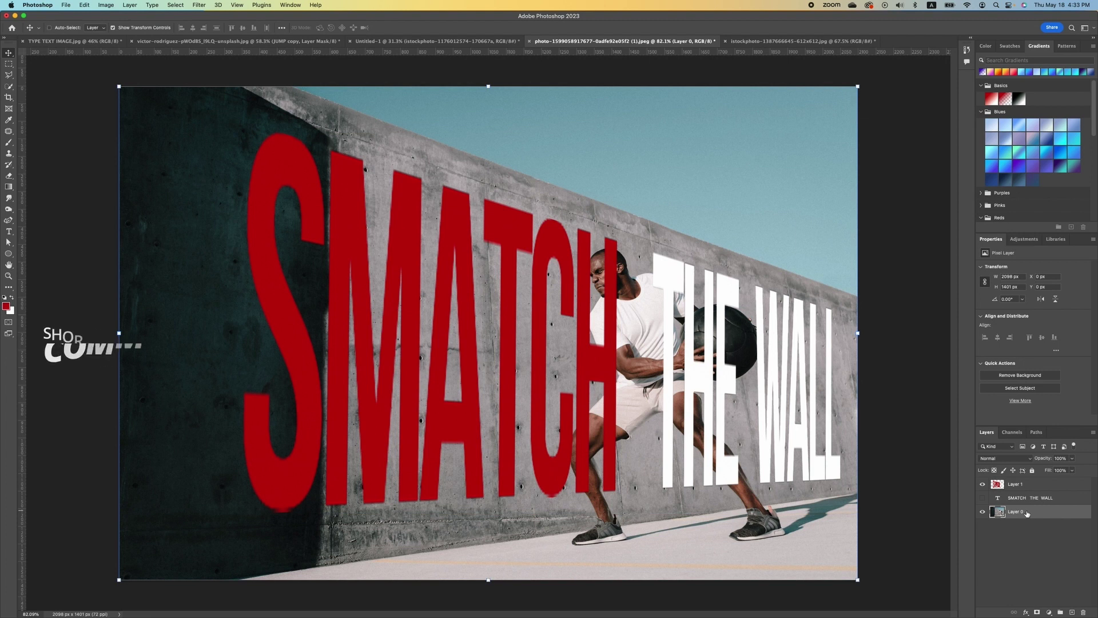
{"action": "key", "text": "super+j"}
{"action": "left_click_drag", "start_coordinate": [1059, 510], "coordinate": [1050, 482]}
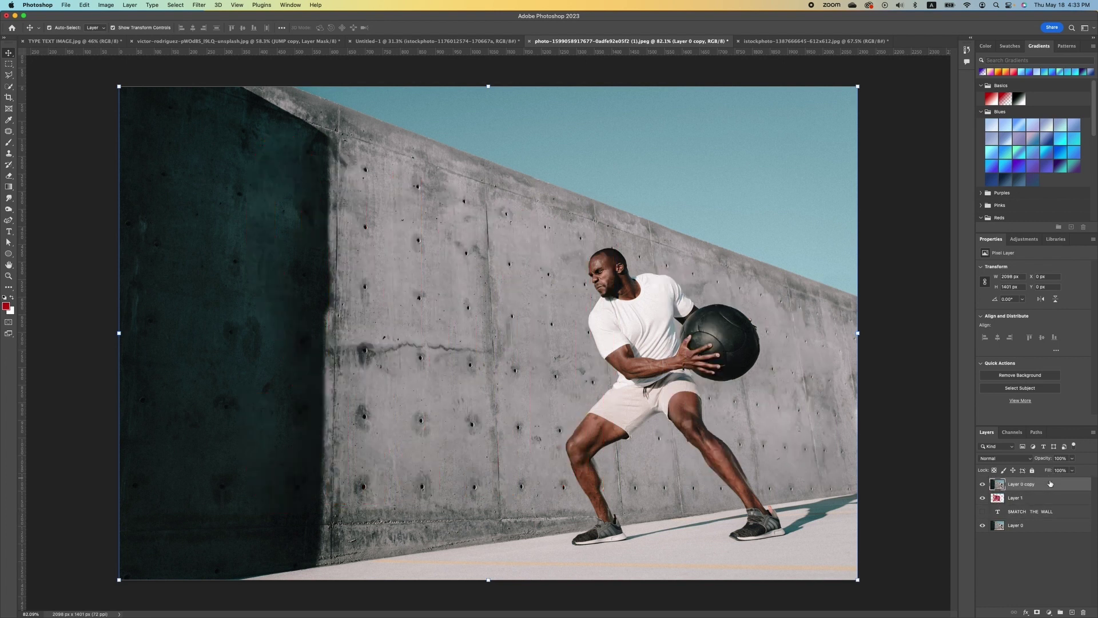
{"action": "left_click", "coordinate": [1015, 378]}
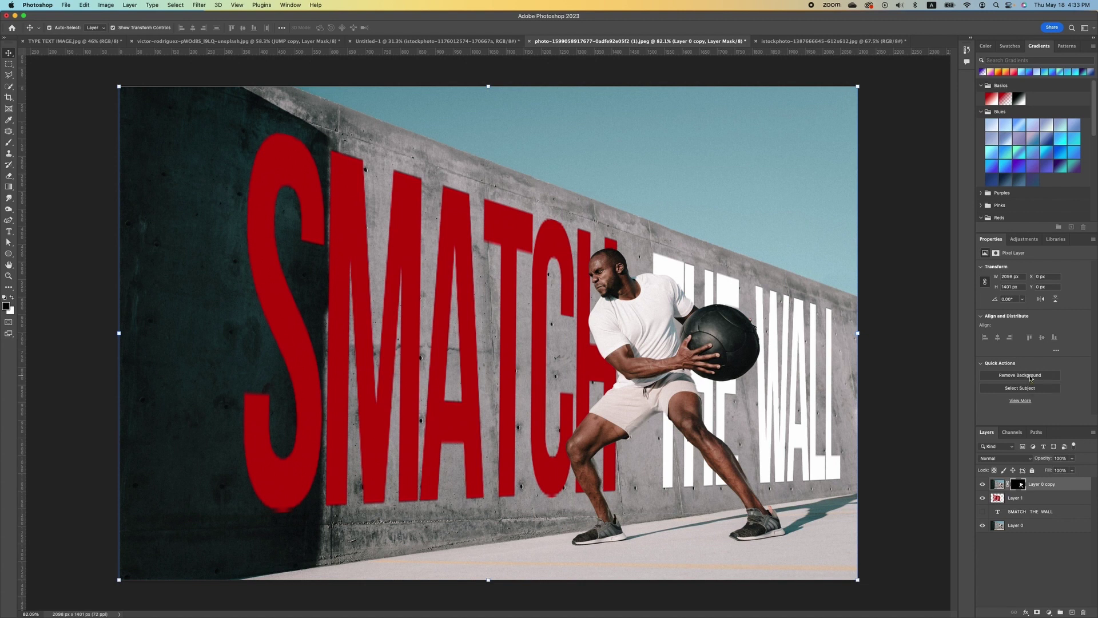
Blend Layer 1's lettering into the concrete with Blend If, splitting the Underlying Layer highlights to 94 / 255 and raising the shadows slightly
{"action": "double_click", "coordinate": [1069, 497]}
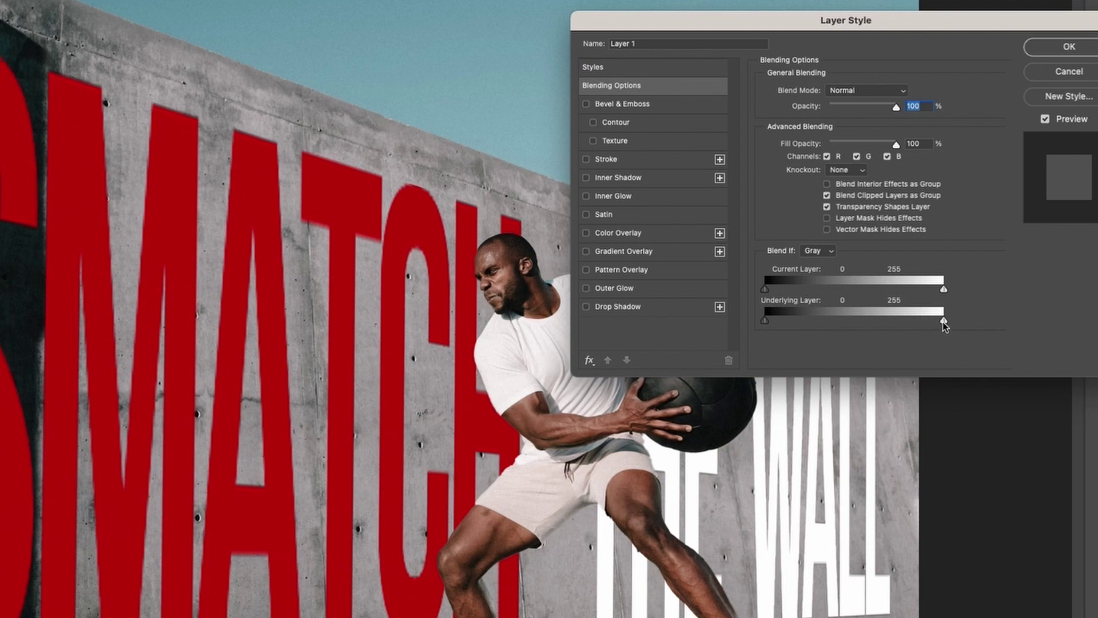
{"action": "left_click_drag", "start_coordinate": [943, 321], "coordinate": [829, 322]}
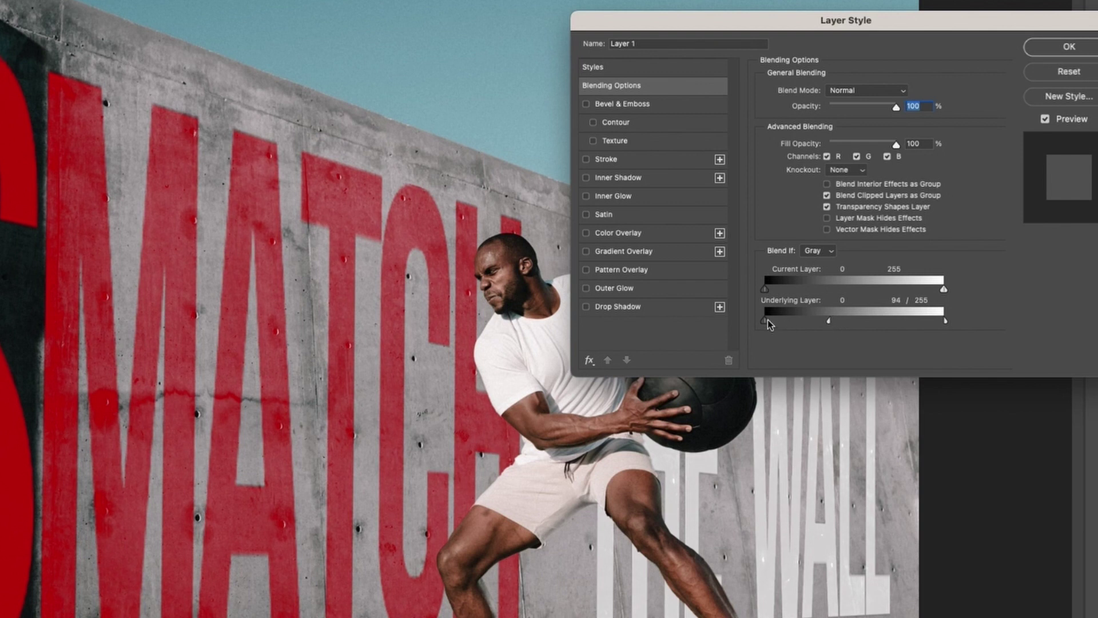
{"action": "left_click_drag", "start_coordinate": [766, 320], "coordinate": [776, 319]}
{"action": "left_click_drag", "start_coordinate": [779, 320], "coordinate": [790, 320]}
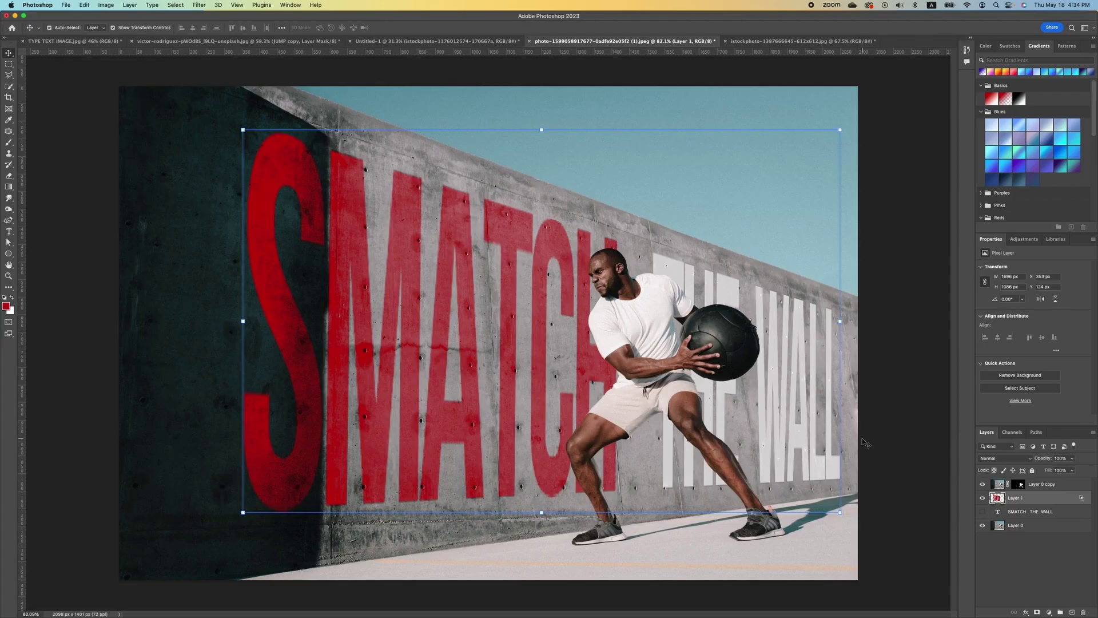
Switch to the purple-pink gradient document and check the type settings of its SLICE text
{"action": "left_click", "coordinate": [786, 42]}
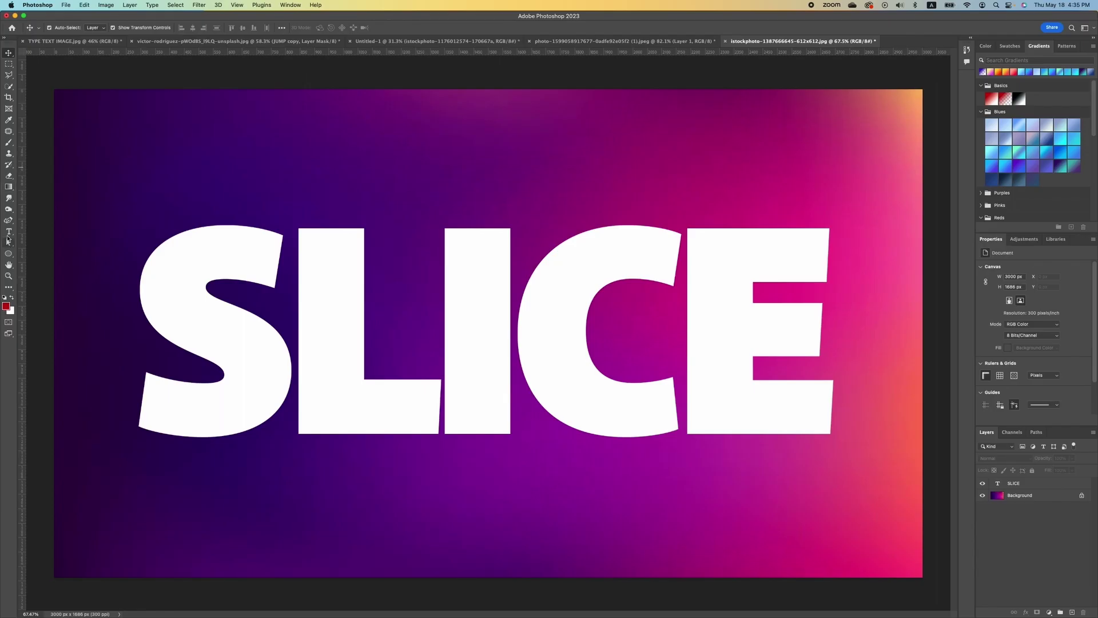
{"action": "key", "text": "t"}
{"action": "left_click", "coordinate": [204, 291]}
{"action": "key", "text": "super+a"}
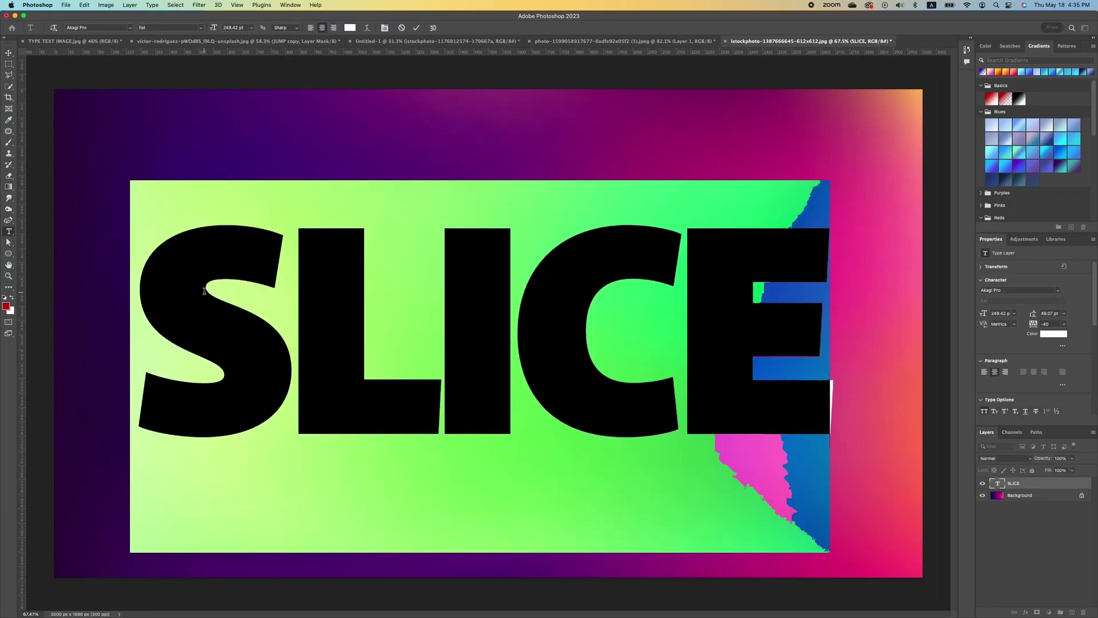
{"action": "left_click", "coordinate": [9, 53]}
{"action": "left_click", "coordinate": [42, 257]}
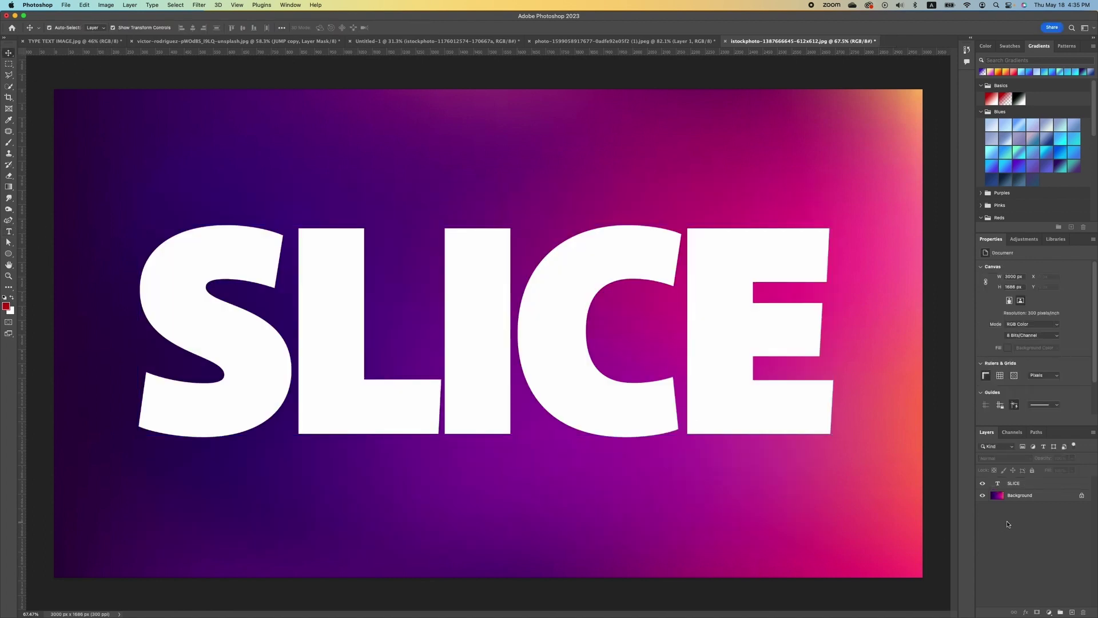
Duplicate the SLICE text layer and mask the copy to a polygonal area above a diagonal rising from the S's base to the E's top
{"action": "left_click", "coordinate": [1030, 488]}
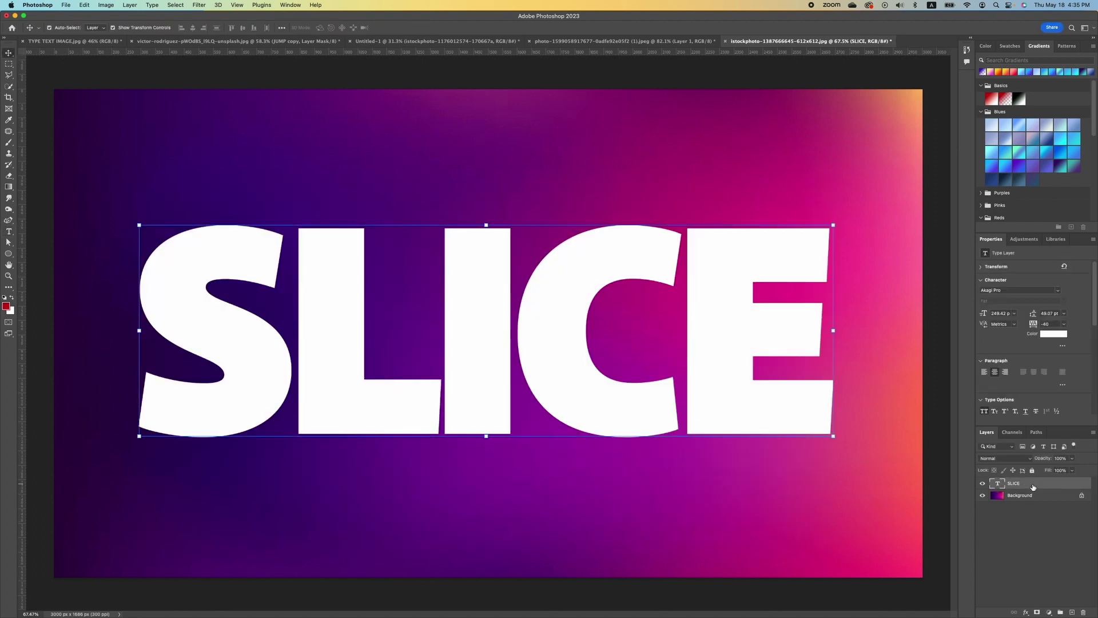
{"action": "key", "text": "super+j"}
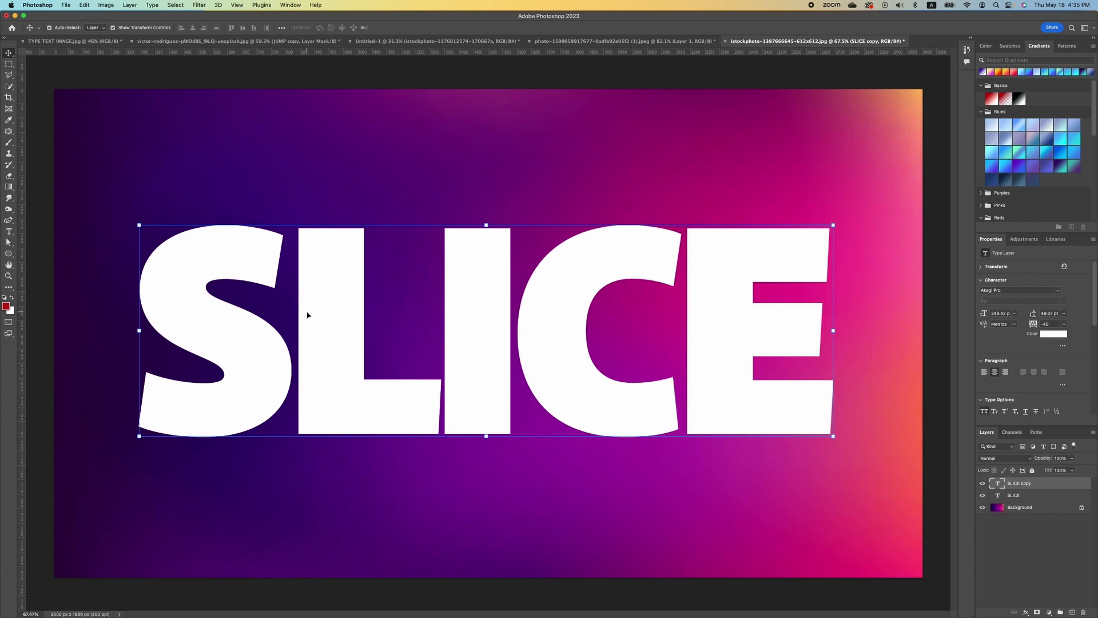
{"action": "left_click", "coordinate": [8, 74]}
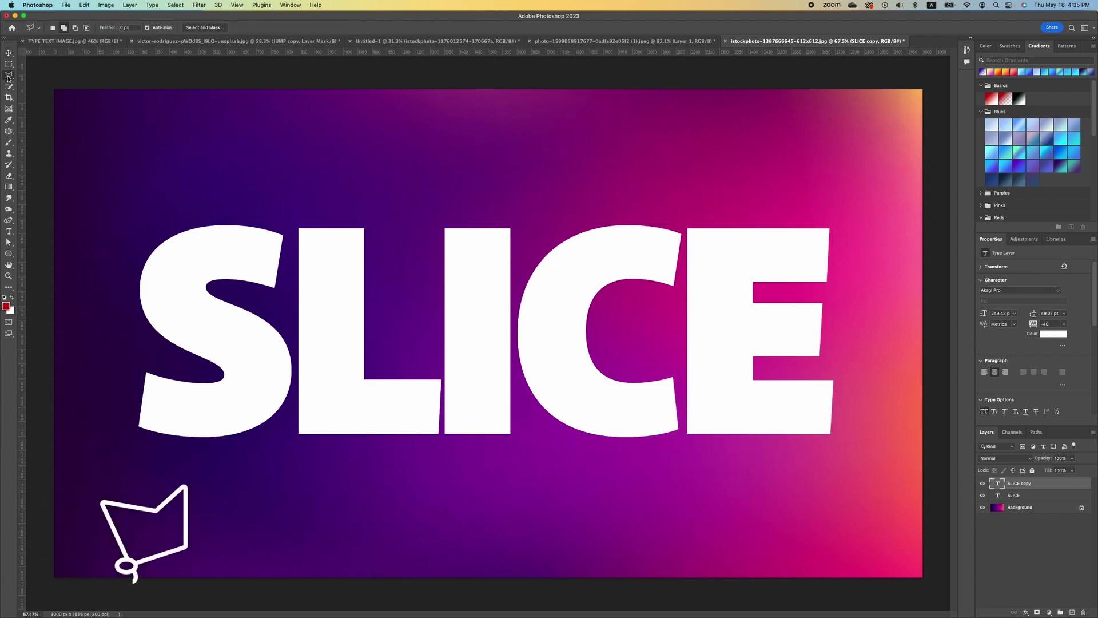
{"action": "left_click", "coordinate": [121, 433]}
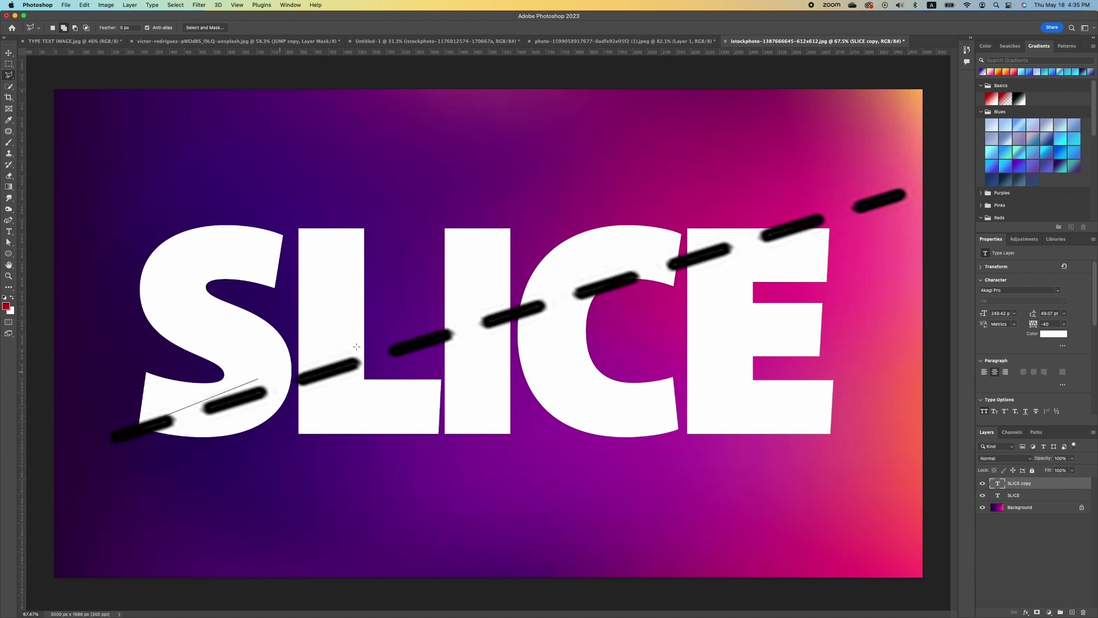
{"action": "left_click", "coordinate": [878, 235]}
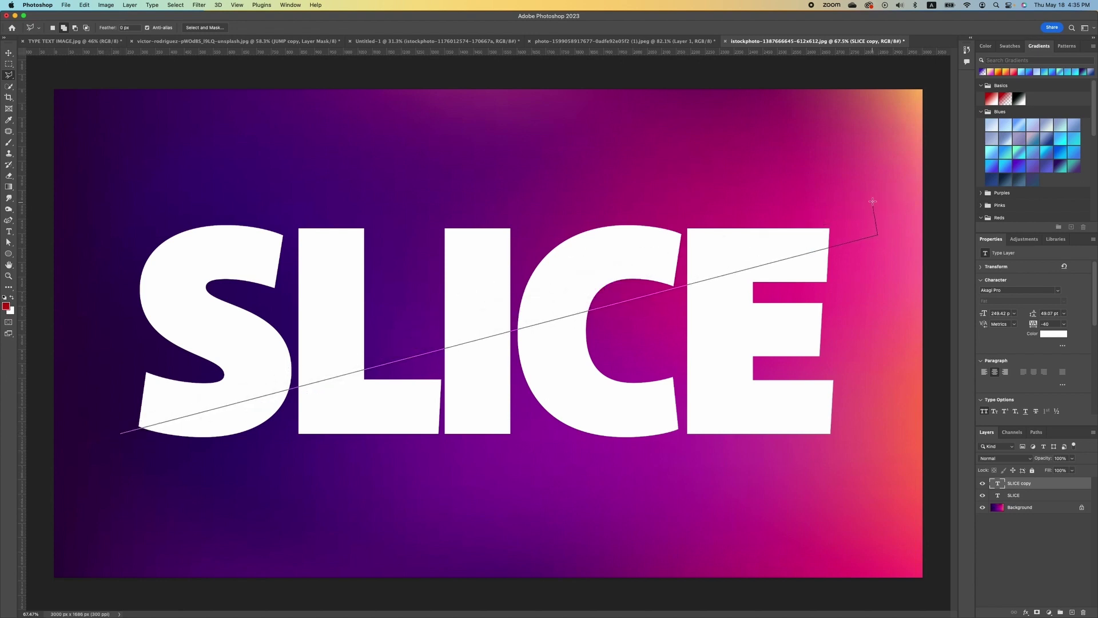
{"action": "left_click", "coordinate": [882, 163]}
{"action": "left_click", "coordinate": [90, 136]}
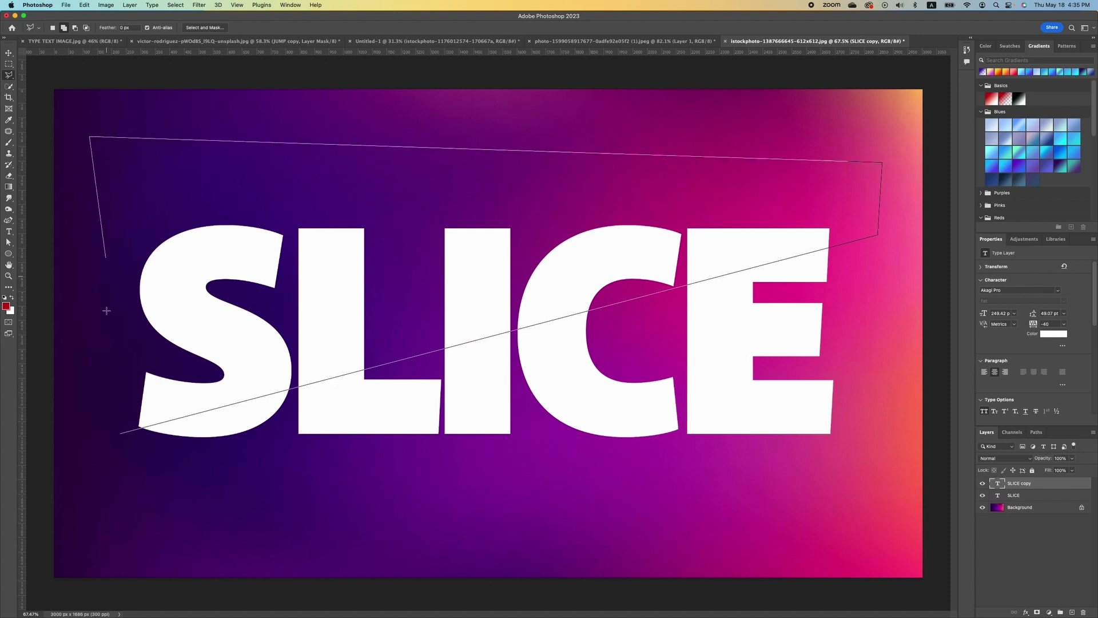
{"action": "left_click", "coordinate": [120, 433]}
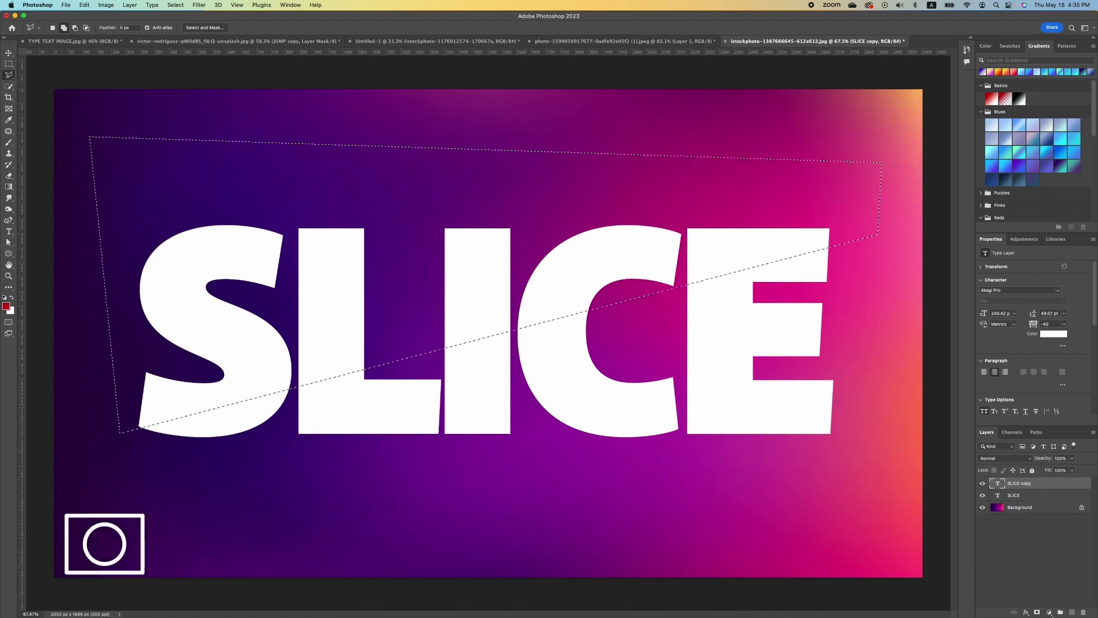
{"action": "left_click", "coordinate": [1038, 612]}
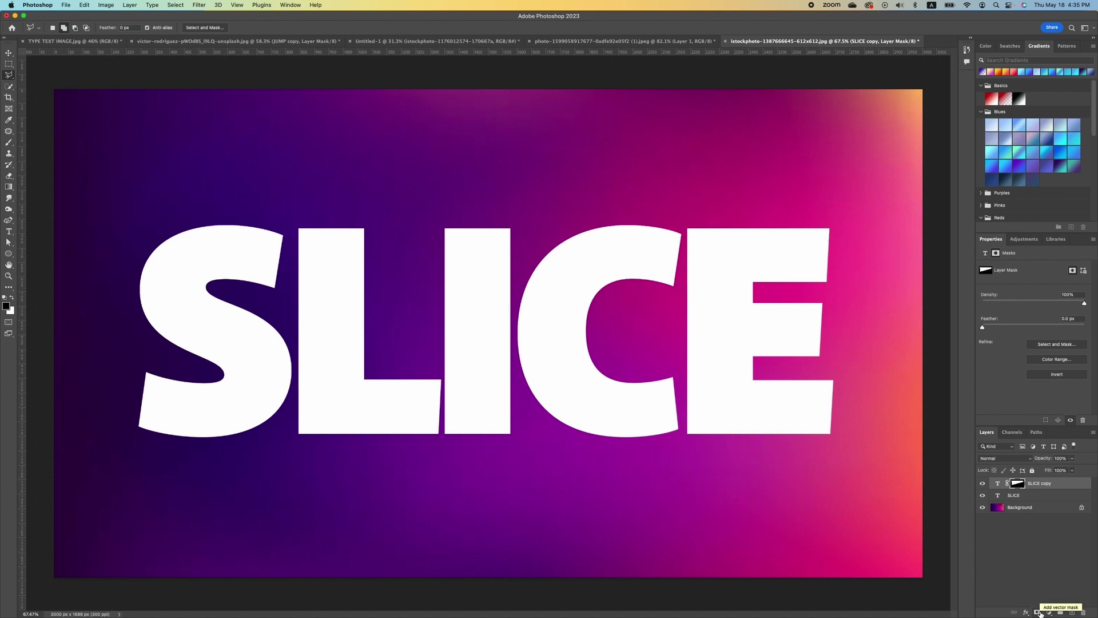
Mask the original SLICE layer with the inverse of the SLICE copy's mask
{"action": "left_click", "coordinate": [1021, 495]}
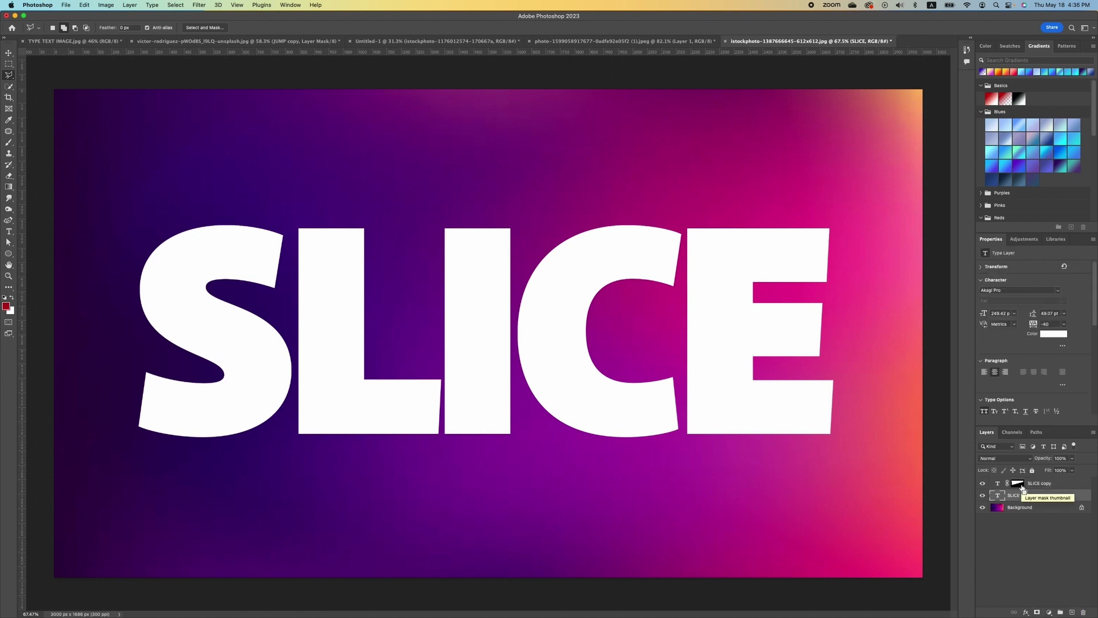
{"action": "left_click", "coordinate": [1022, 487], "text": "super"}
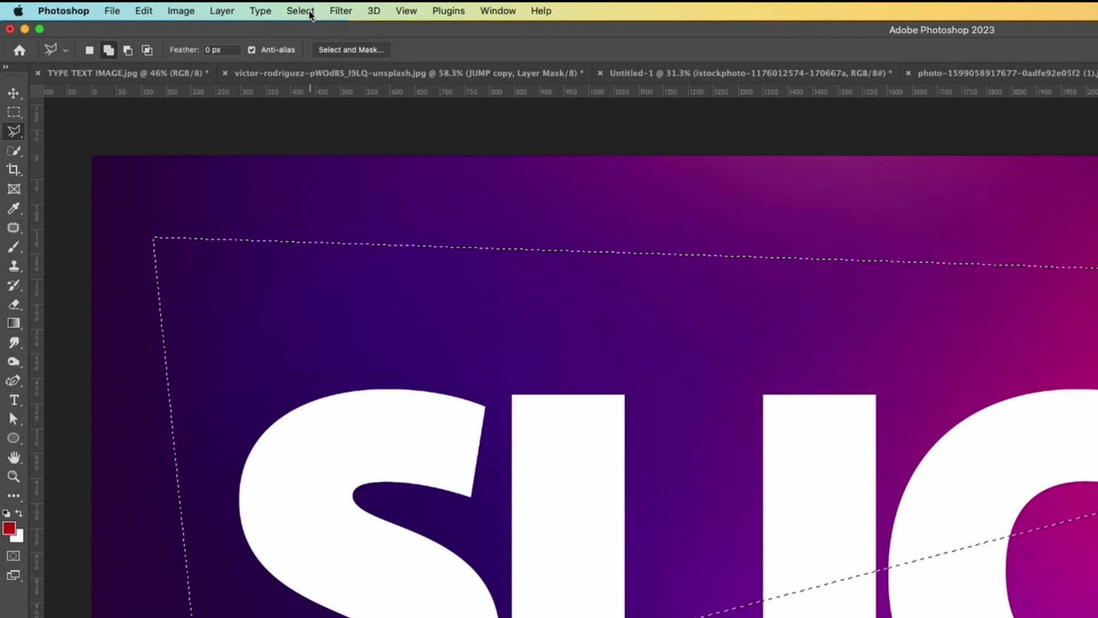
{"action": "left_click", "coordinate": [301, 11]}
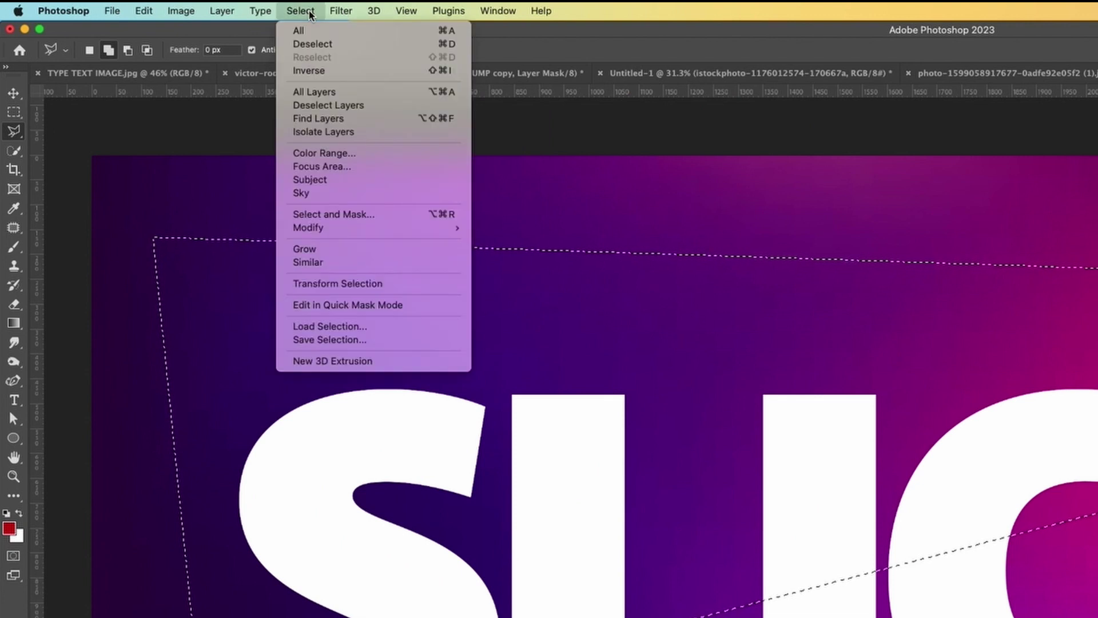
{"action": "left_click", "coordinate": [313, 71]}
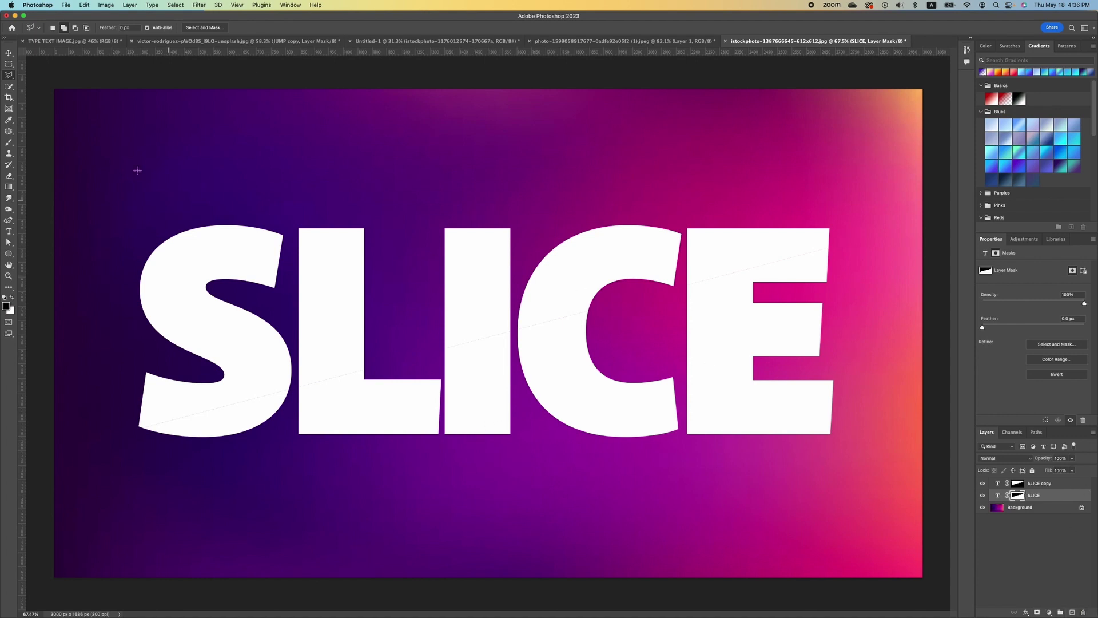
Nudge the lower half of the SLICE lettering slightly down and to the left, leaving a thin diagonal gap
{"action": "left_click", "coordinate": [9, 54]}
{"action": "key", "text": "Down"}
{"action": "key", "text": "Down"}
{"action": "key", "text": "Down"}
{"action": "key", "text": "Down"}
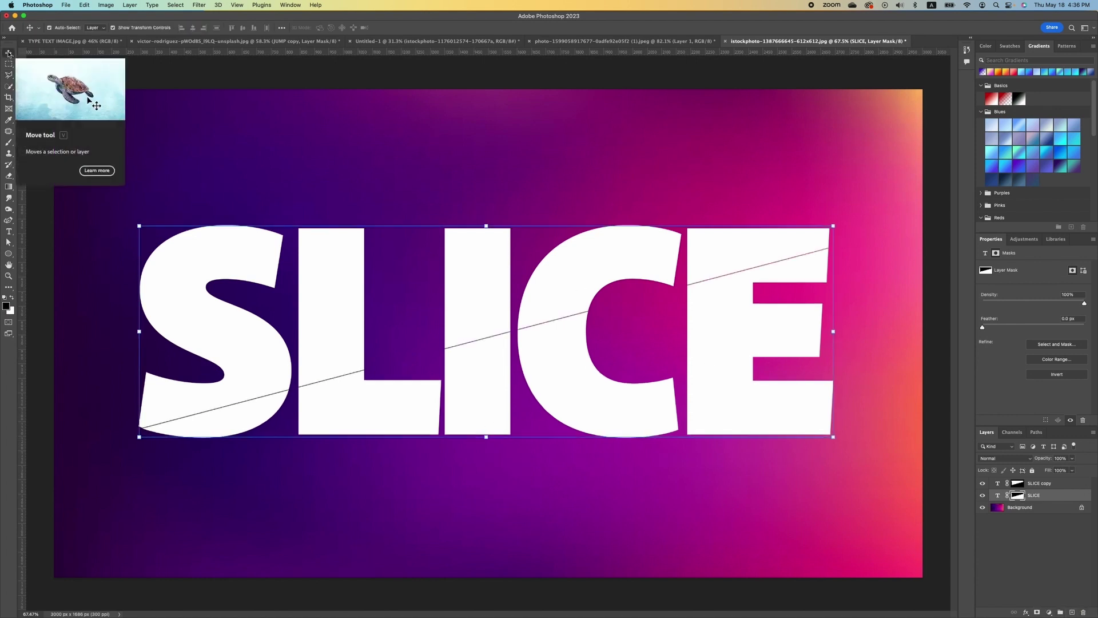
{"action": "key", "text": "shift+Down"}
{"action": "key", "text": "shift+Left"}
{"action": "key", "text": "shift+Left"}
{"action": "key", "text": "shift+Left"}
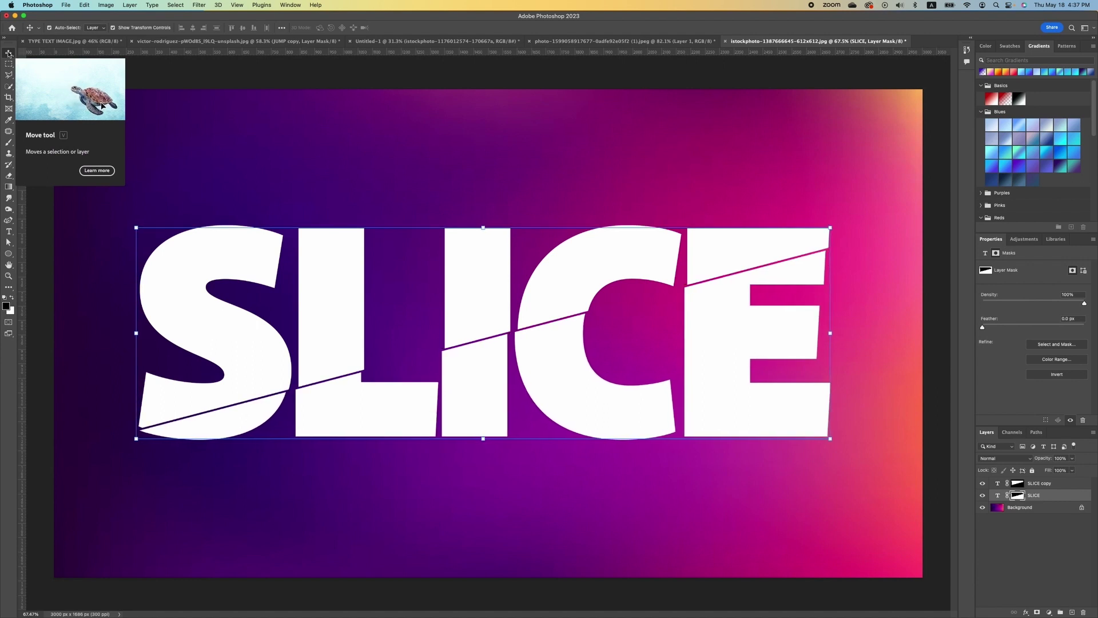
{"action": "key", "text": "Down"}
{"action": "key", "text": "Down"}
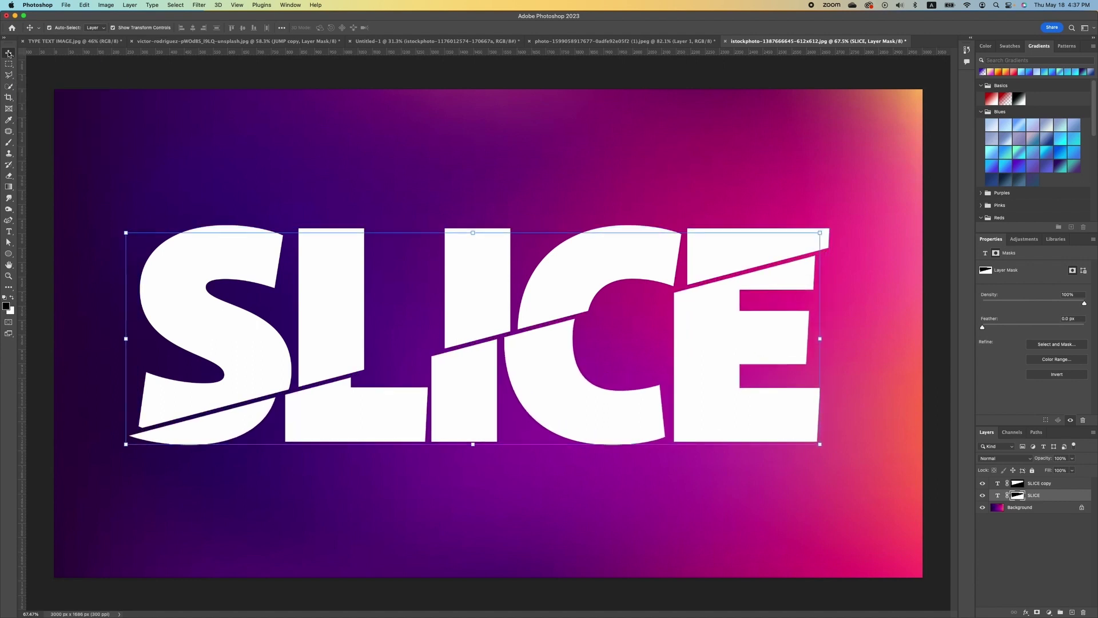
{"action": "key", "text": "Up"}
{"action": "key", "text": "Up"}
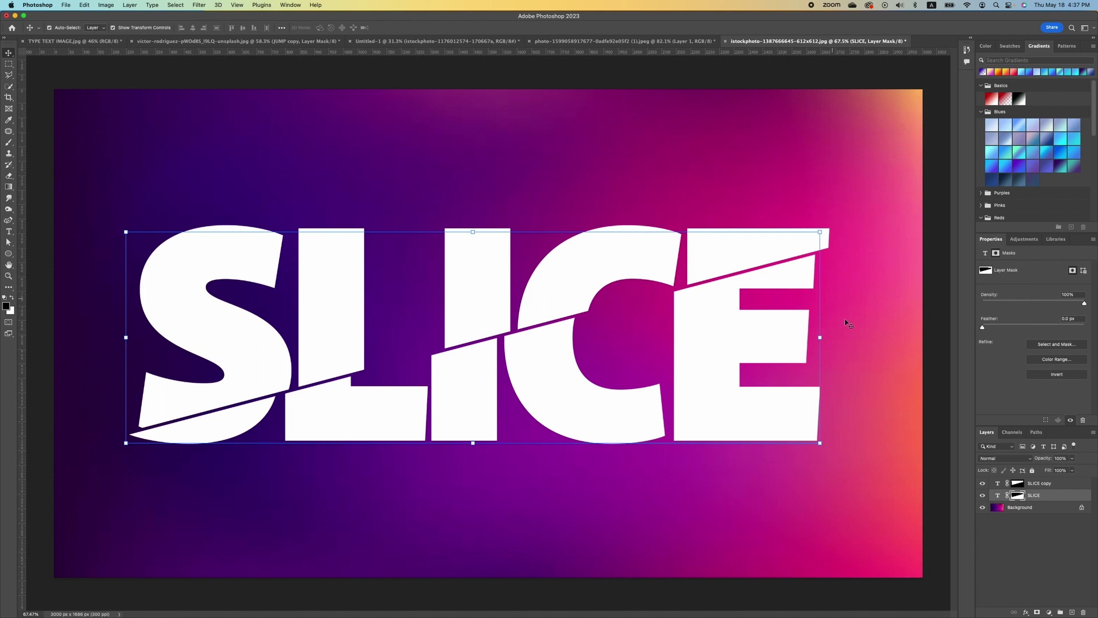
Add a new layer above SLICE copy, reset the default colors and draw a polygonal selection below the slice across the full canvas width
{"action": "key", "text": "super+alt+shift+n"}
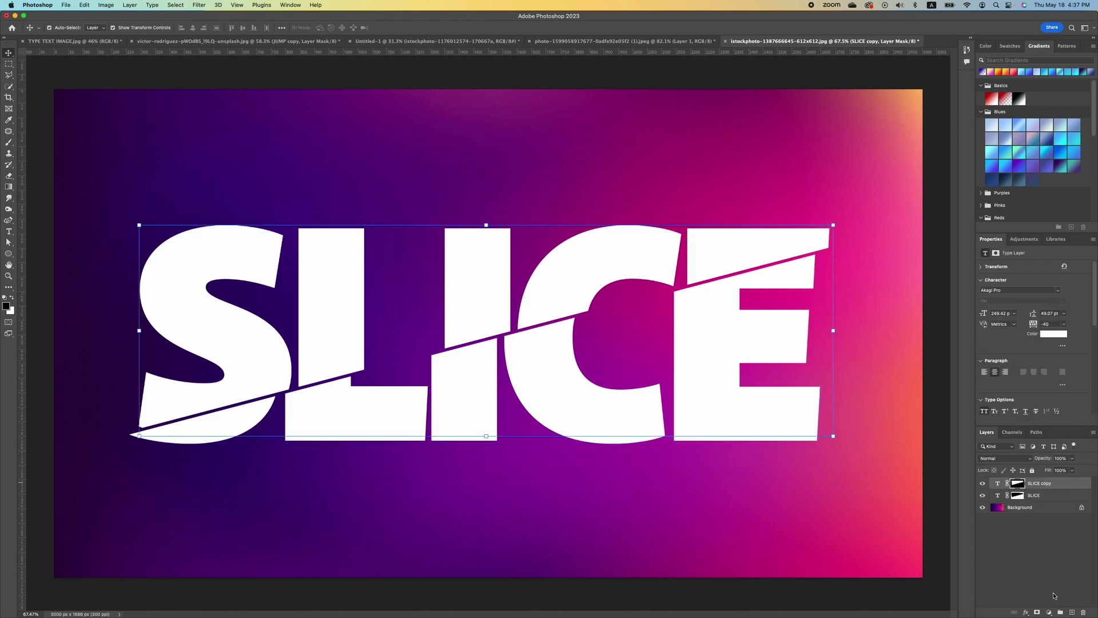
{"action": "left_click", "coordinate": [4, 298]}
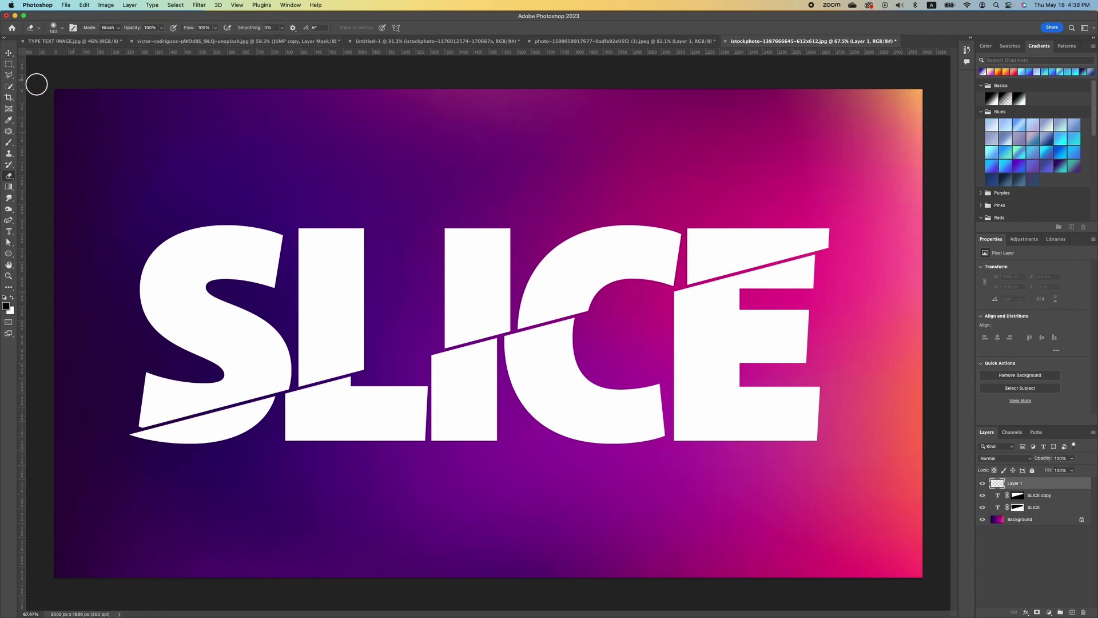
{"action": "left_click", "coordinate": [9, 75]}
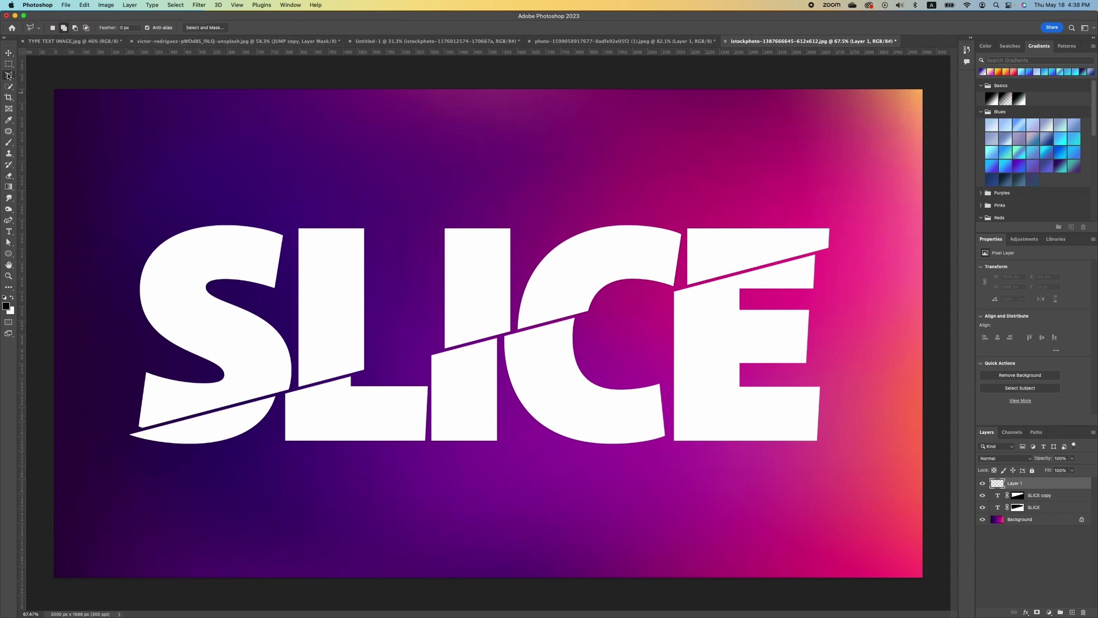
{"action": "left_click", "coordinate": [54, 458]}
{"action": "left_click", "coordinate": [961, 216]}
{"action": "left_click", "coordinate": [949, 519]}
{"action": "left_click", "coordinate": [61, 548]}
{"action": "left_click", "coordinate": [54, 458]}
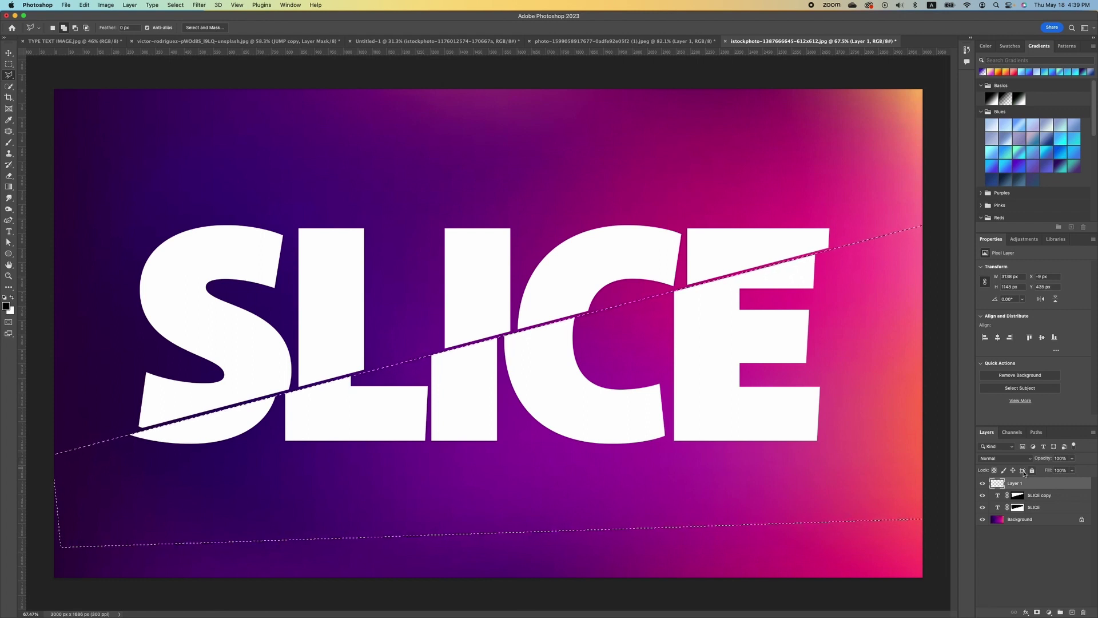
Brush a soft black shadow along the slice inside the selection, deselect and reduce the shadow layer's opacity to 63%
{"action": "left_click", "coordinate": [9, 142]}
{"action": "mouse_move", "coordinate": [145, 437]}
{"action": "left_mouse_down"}
{"action": "mouse_move", "coordinate": [350, 369]}
{"action": "mouse_move", "coordinate": [866, 245]}
{"action": "left_mouse_up"}
{"action": "key", "text": "super+d"}
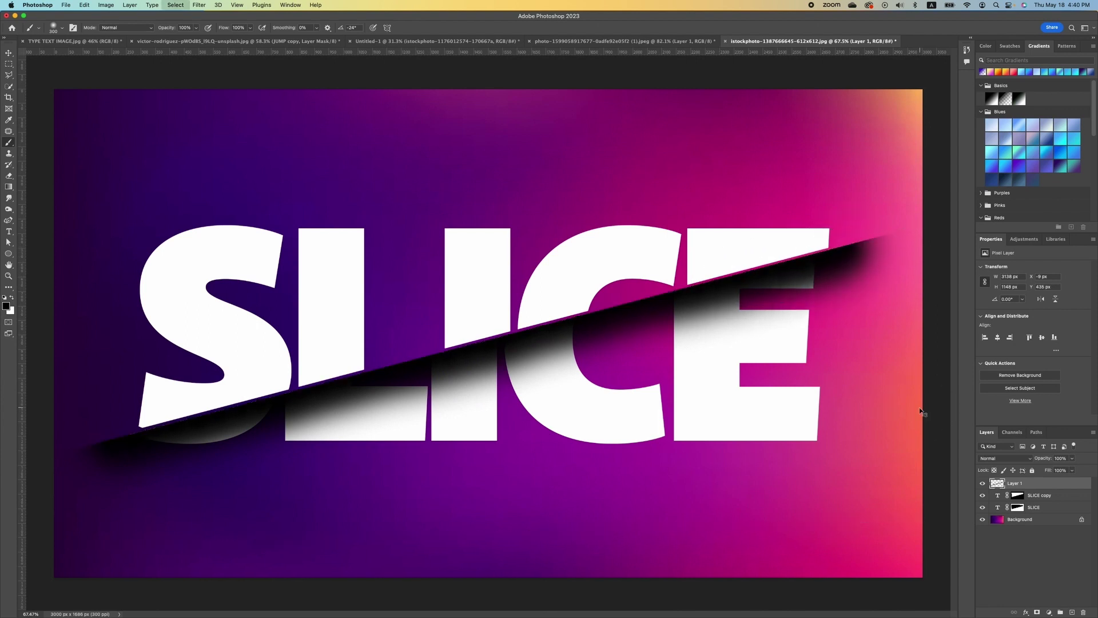
{"action": "left_click", "coordinate": [1072, 458]}
{"action": "left_click_drag", "start_coordinate": [1073, 470], "coordinate": [1058, 471]}
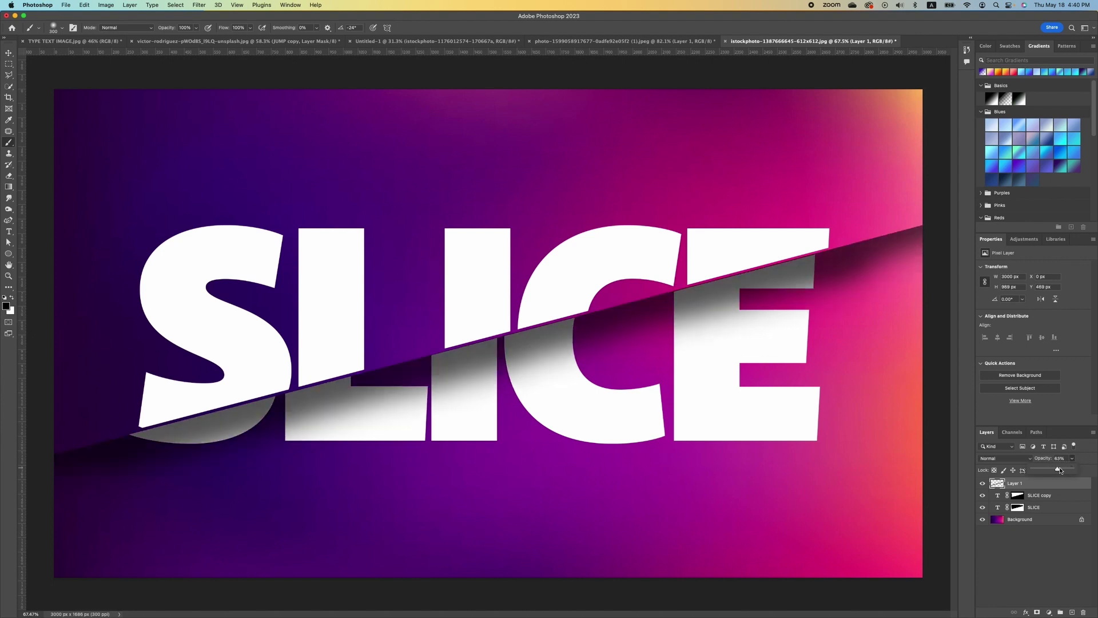